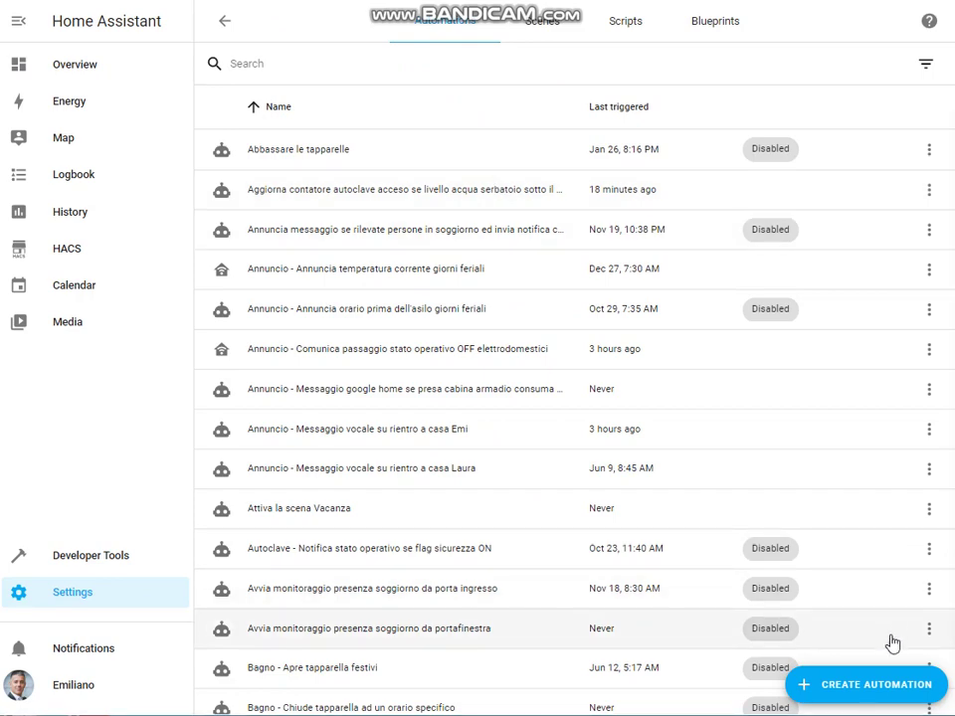
# - Create an empty automation and add a State trigger on the signed-in account owner's person entity
pyautogui.click(889, 686)
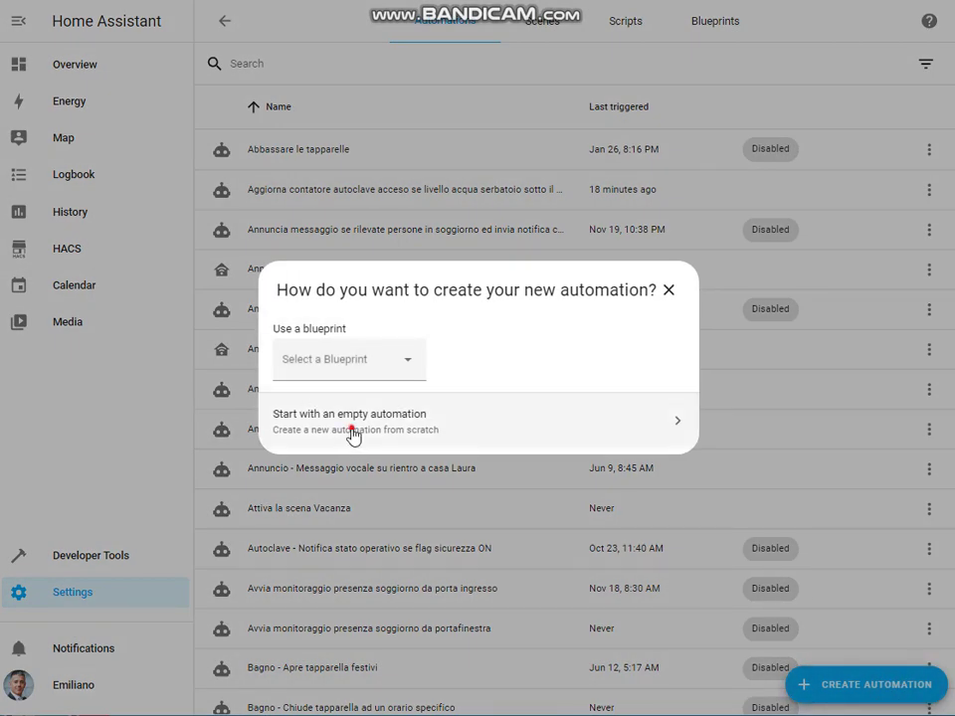
pyautogui.click(354, 434)
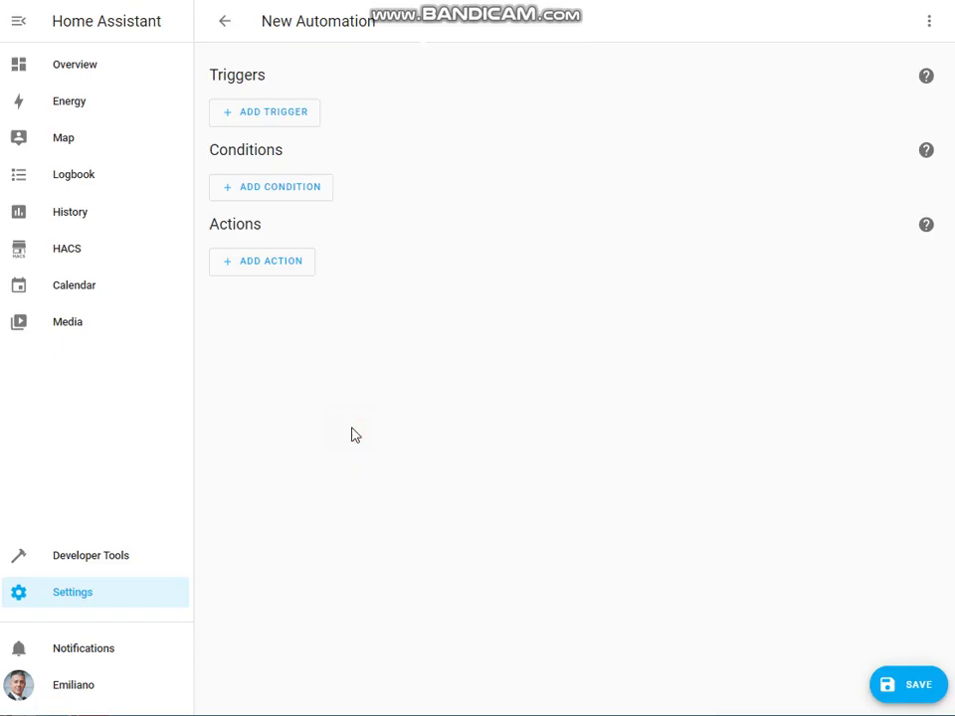
pyautogui.click(286, 119)
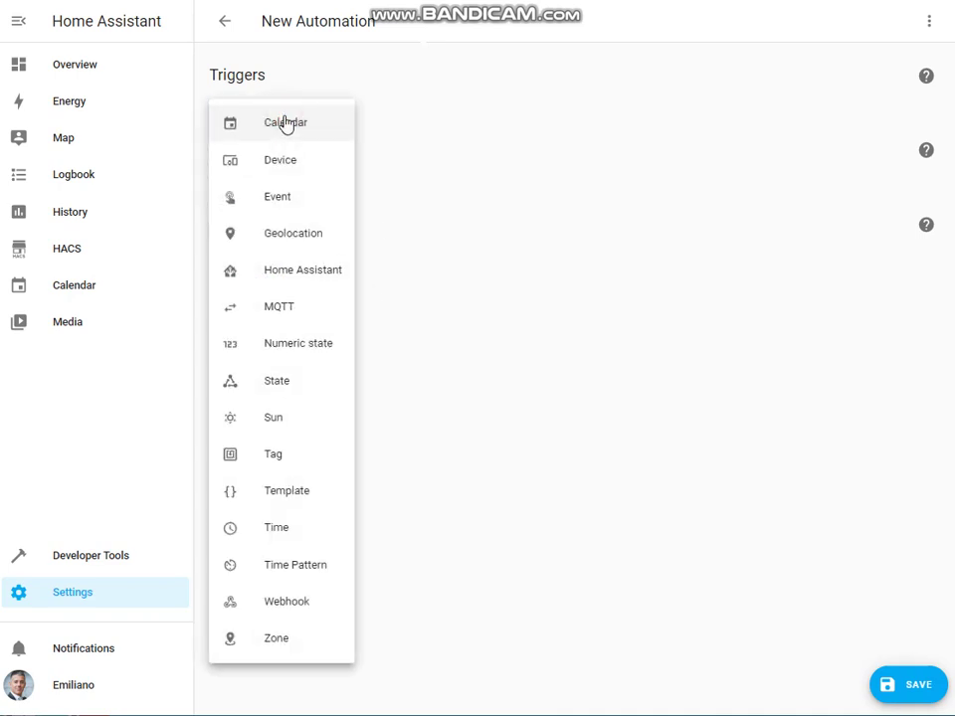
pyautogui.click(309, 385)
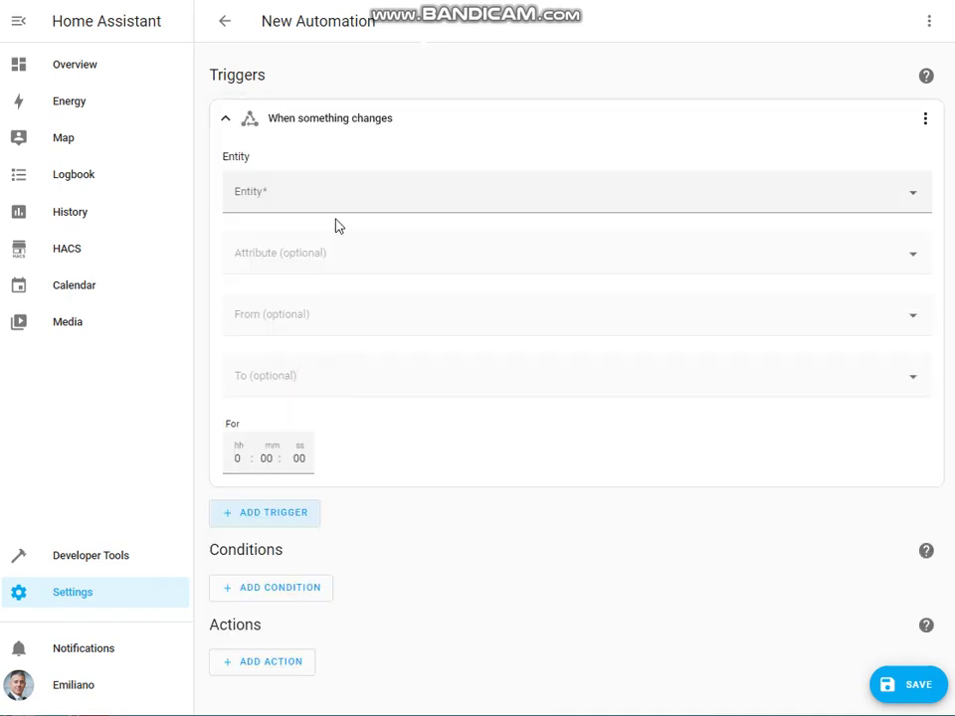
pyautogui.click(330, 197)
pyautogui.write('person.emi')
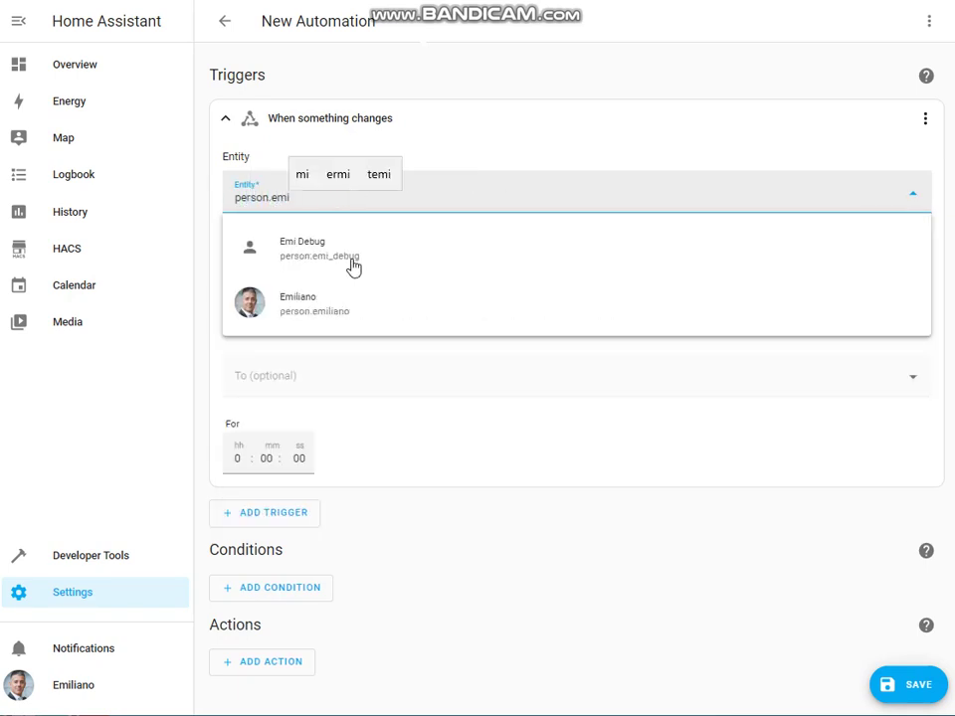
pyautogui.click(360, 302)
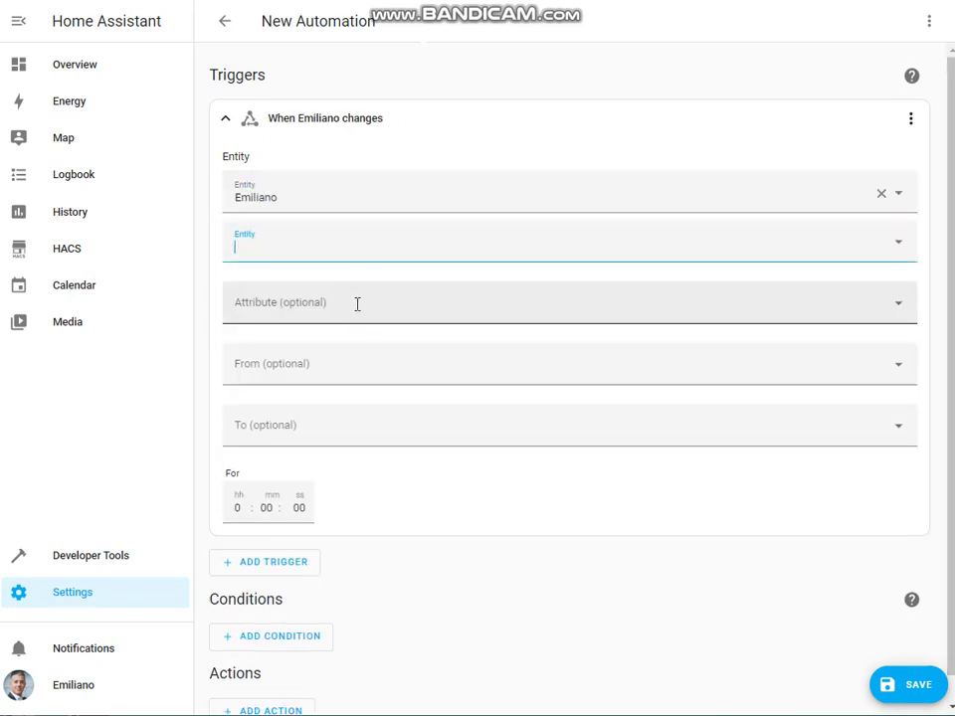
# - Set the first trigger to fire when the person changes from Home to Away for 10 seconds
pyautogui.click(326, 370)
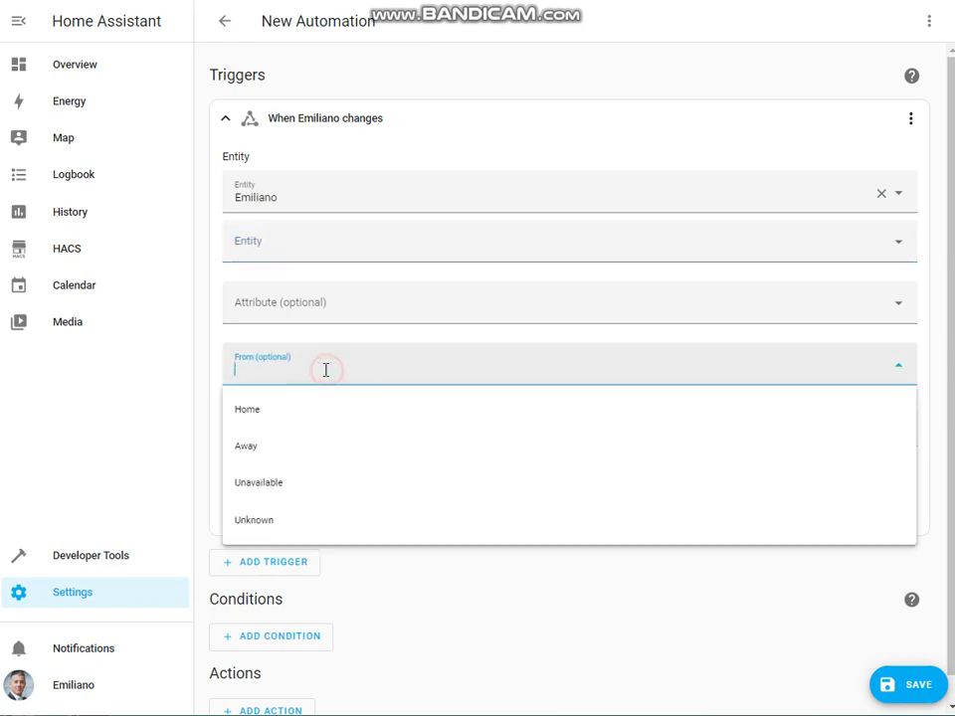
pyautogui.click(322, 422)
pyautogui.click(308, 437)
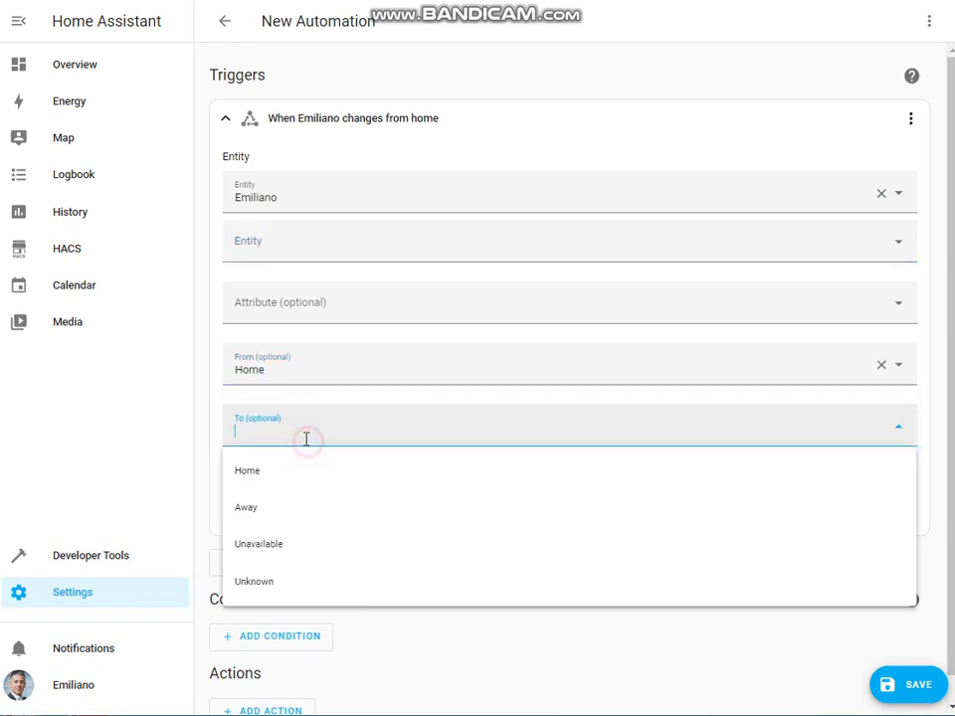
pyautogui.click(294, 508)
pyautogui.click(299, 508)
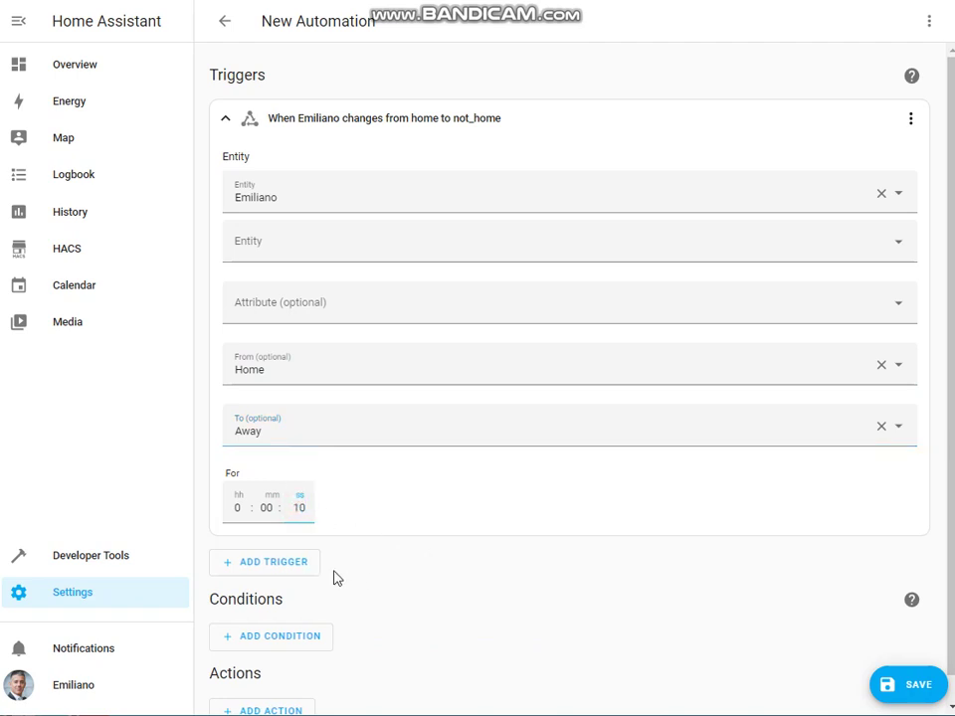
# - Give the first trigger an ID made of the person's short name followed by "_Away"
pyautogui.click(910, 119)
pyautogui.click(884, 271)
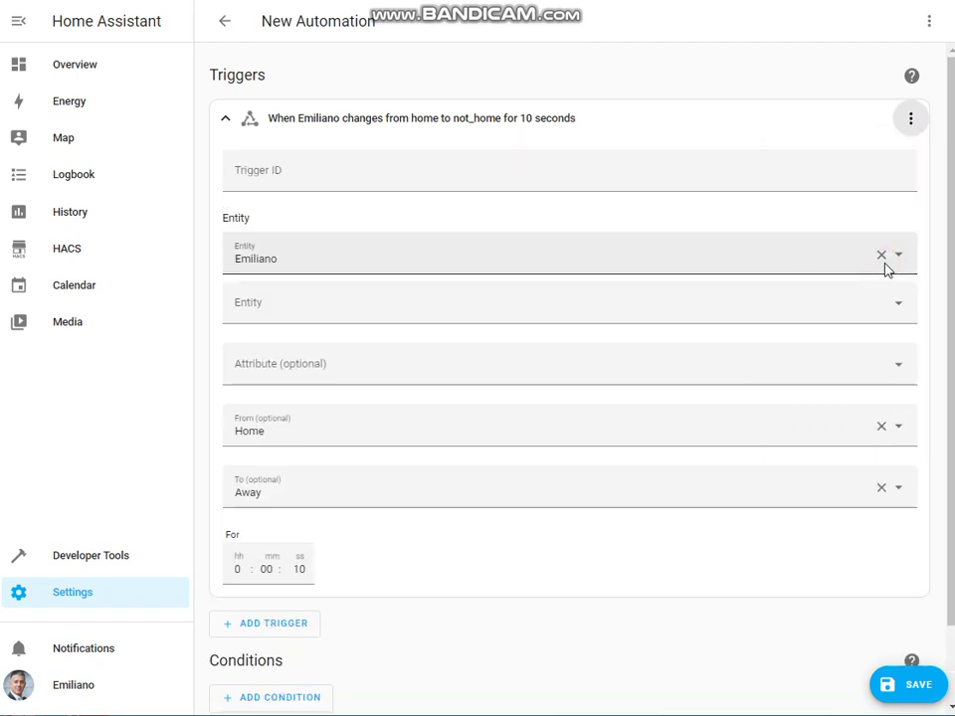
pyautogui.click(304, 170)
pyautogui.write('Emi')
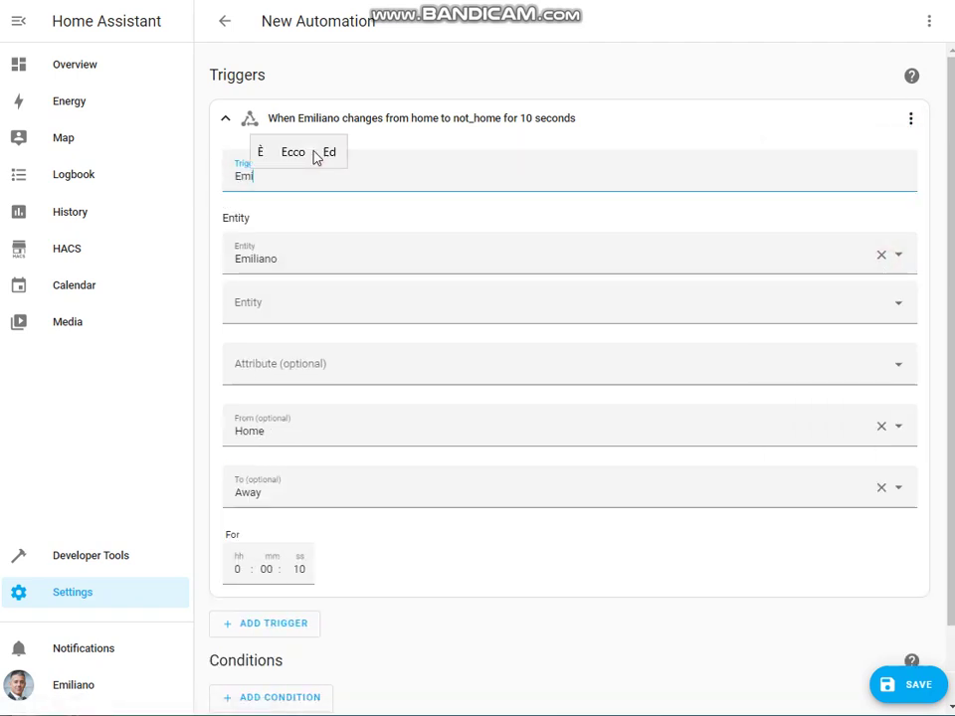
pyautogui.write('_Away')
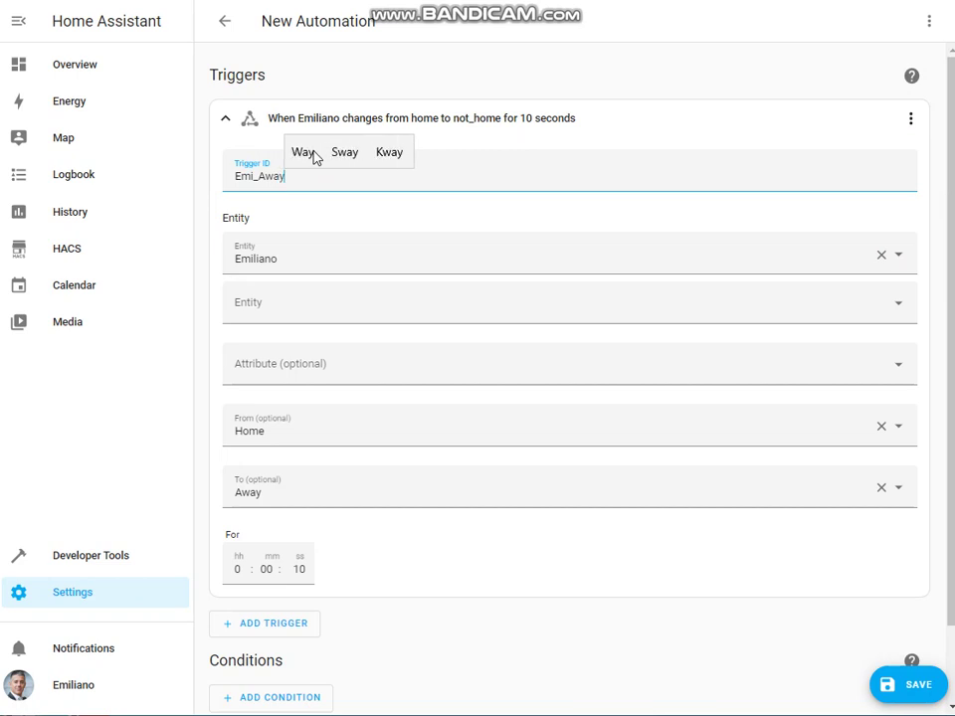
# - Add a second State trigger on the other household member's person entity
pyautogui.scroll(-1, 398, 550)
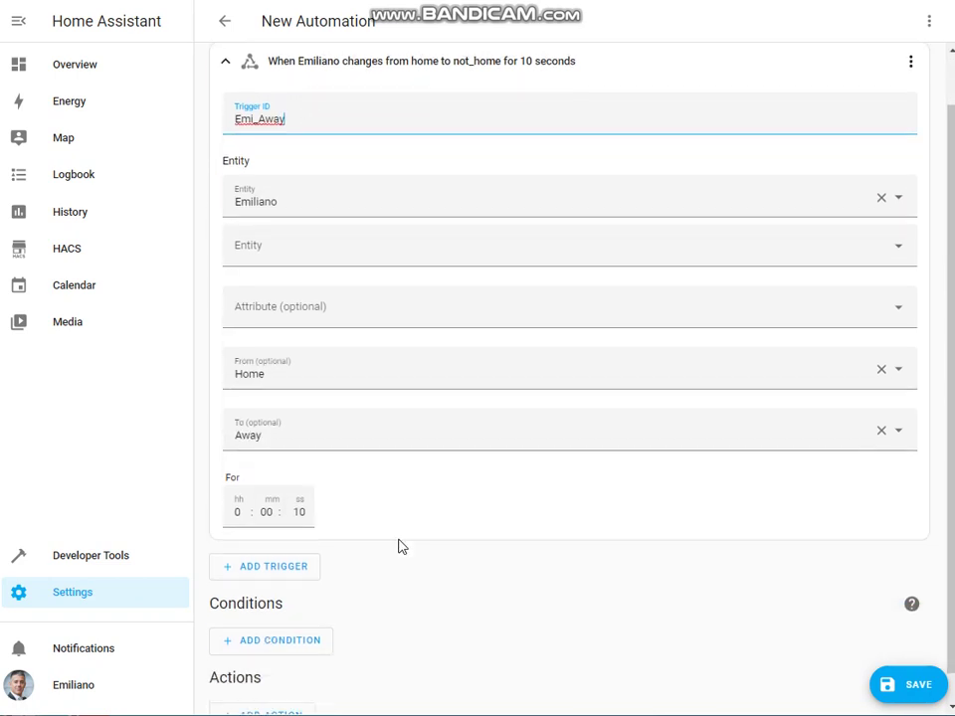
pyautogui.click(295, 550)
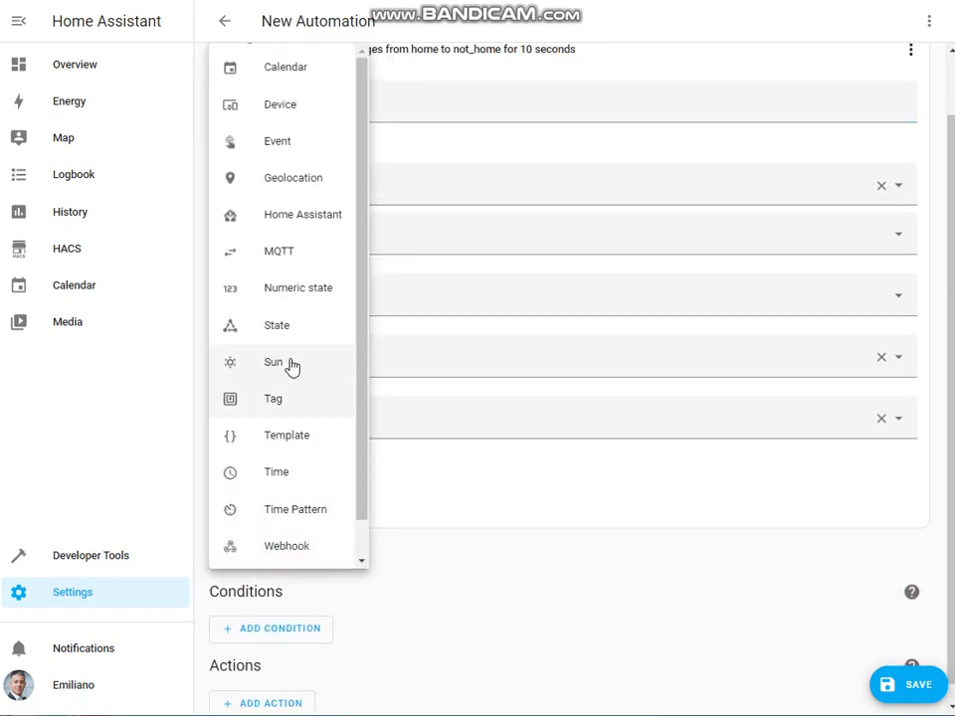
pyautogui.click(286, 326)
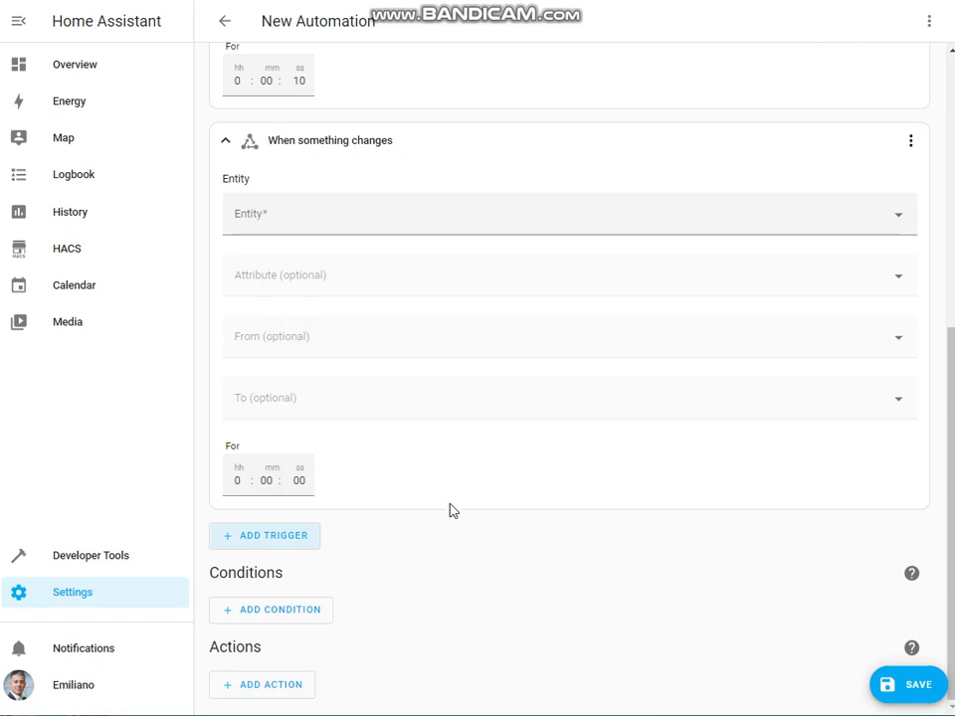
pyautogui.click(383, 223)
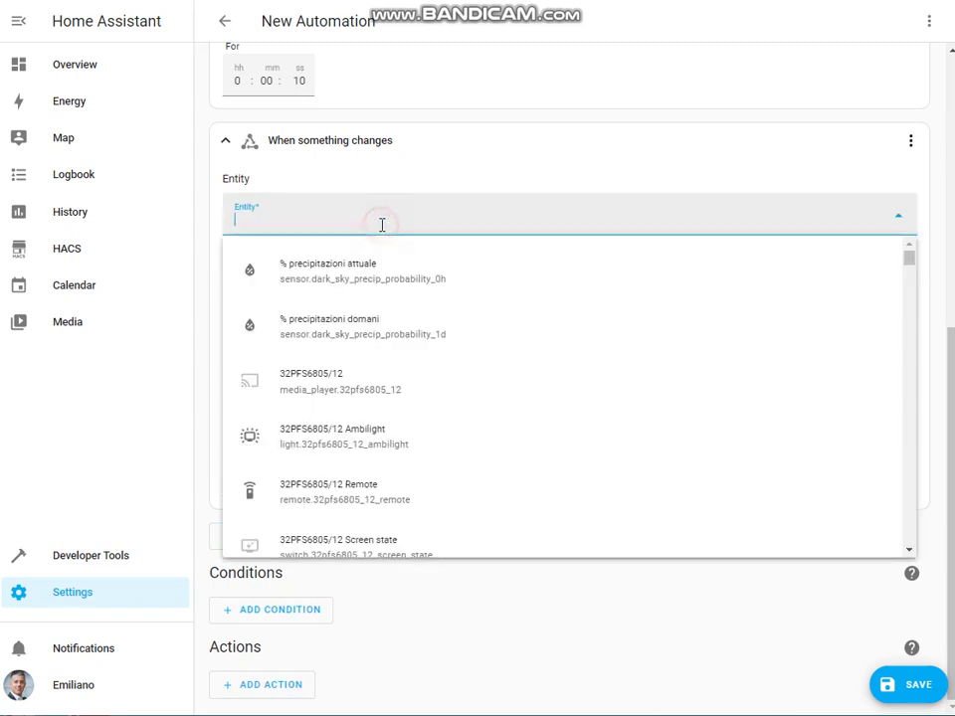
pyautogui.write('person.la')
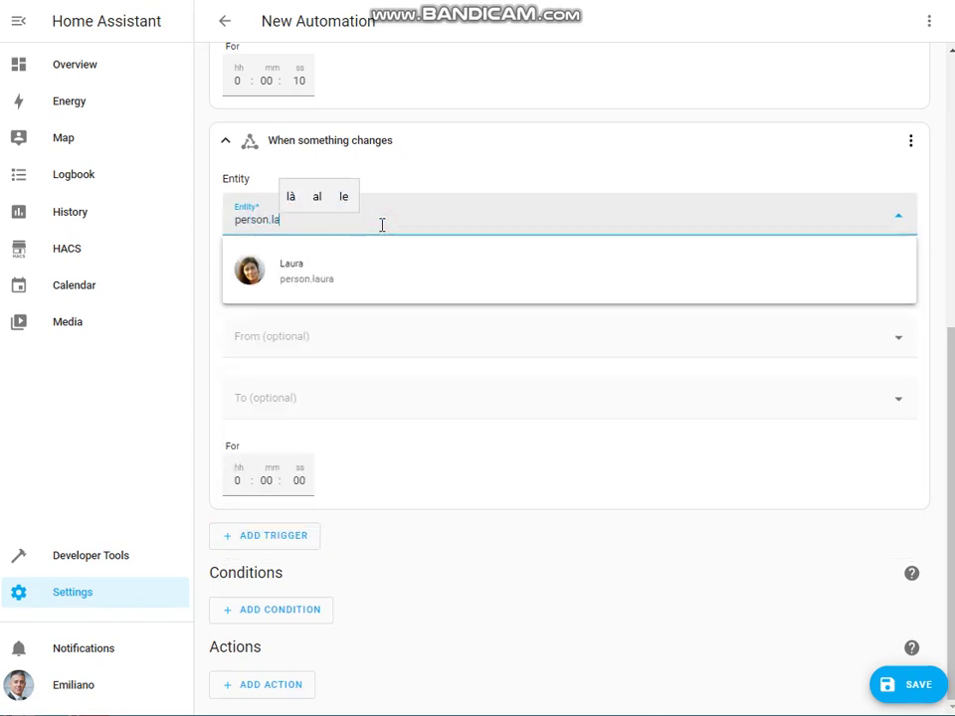
pyautogui.click(352, 274)
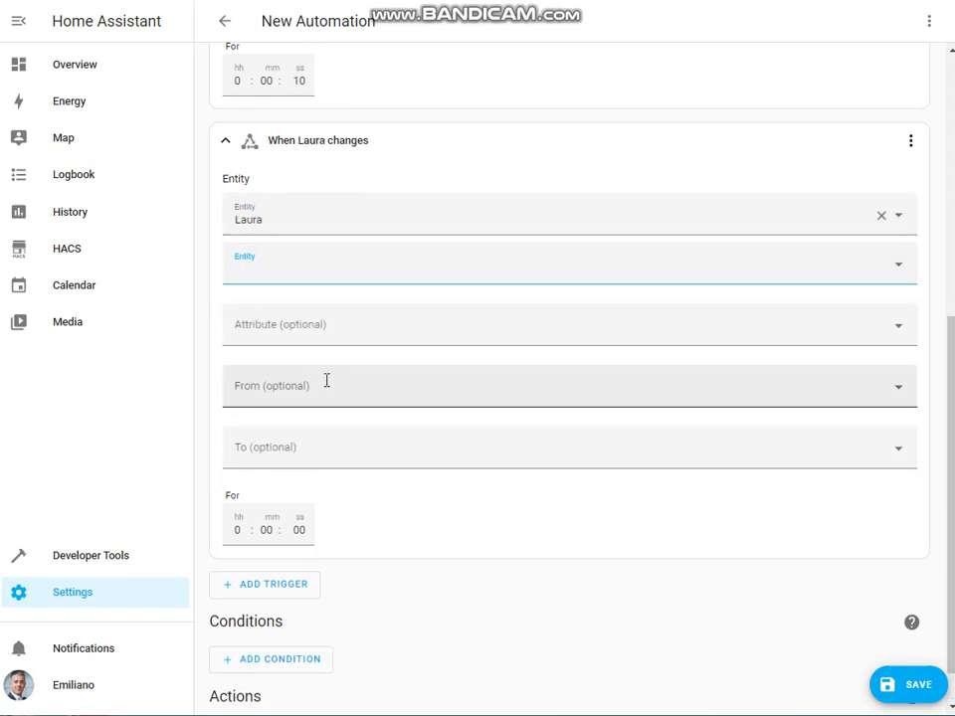
# - Set the second trigger to fire on a change from Home to Away lasting 10 seconds
pyautogui.click(322, 383)
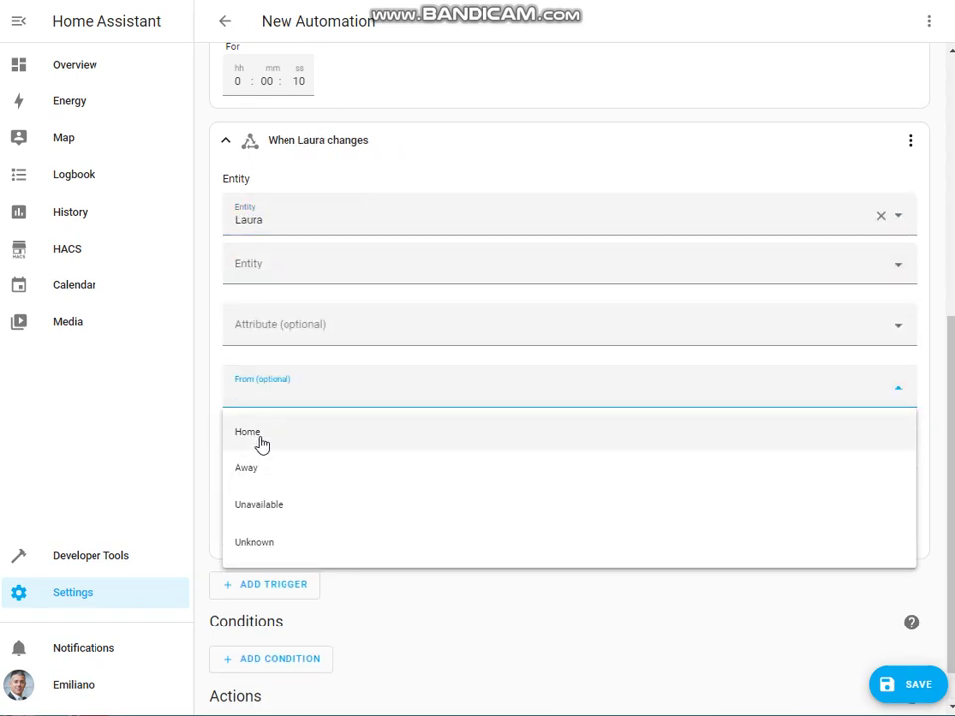
pyautogui.click(260, 439)
pyautogui.click(283, 454)
pyautogui.click(283, 535)
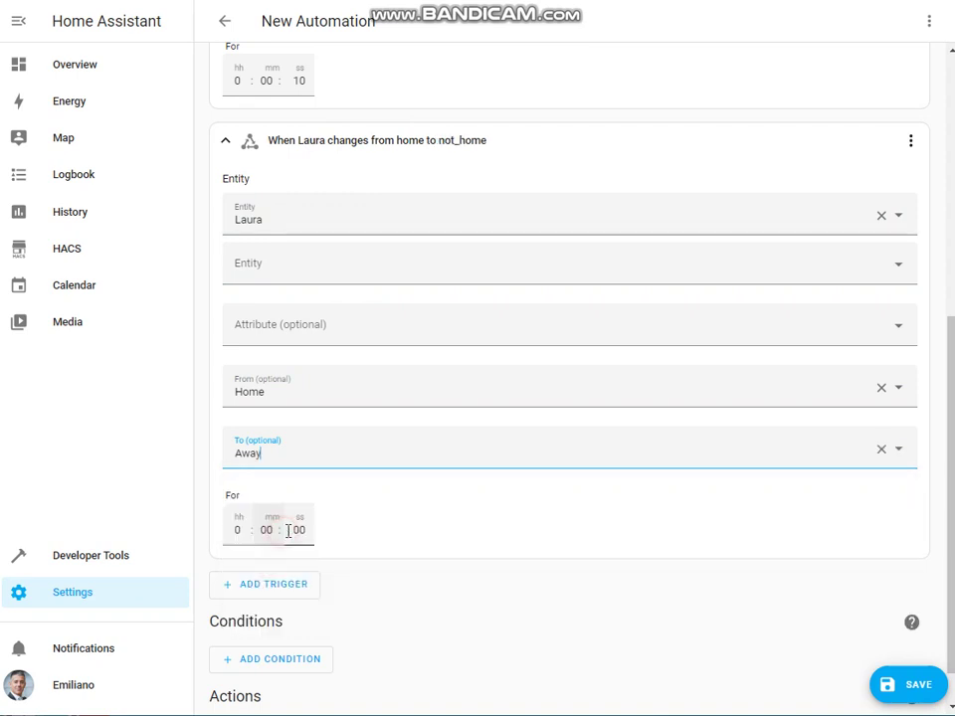
pyautogui.click(298, 530)
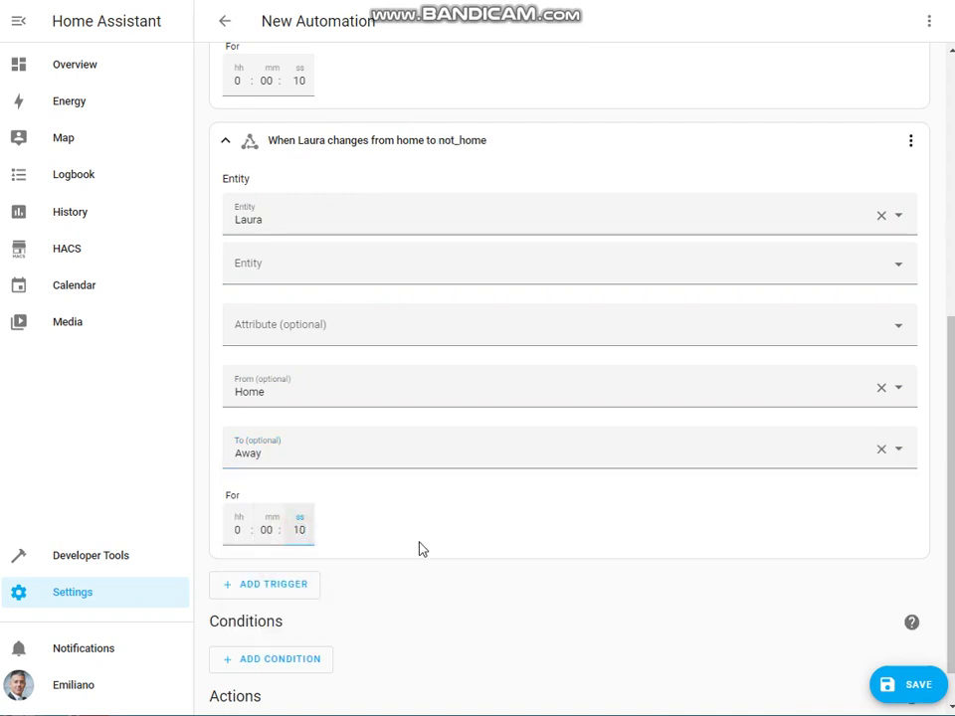
pyautogui.click(497, 532)
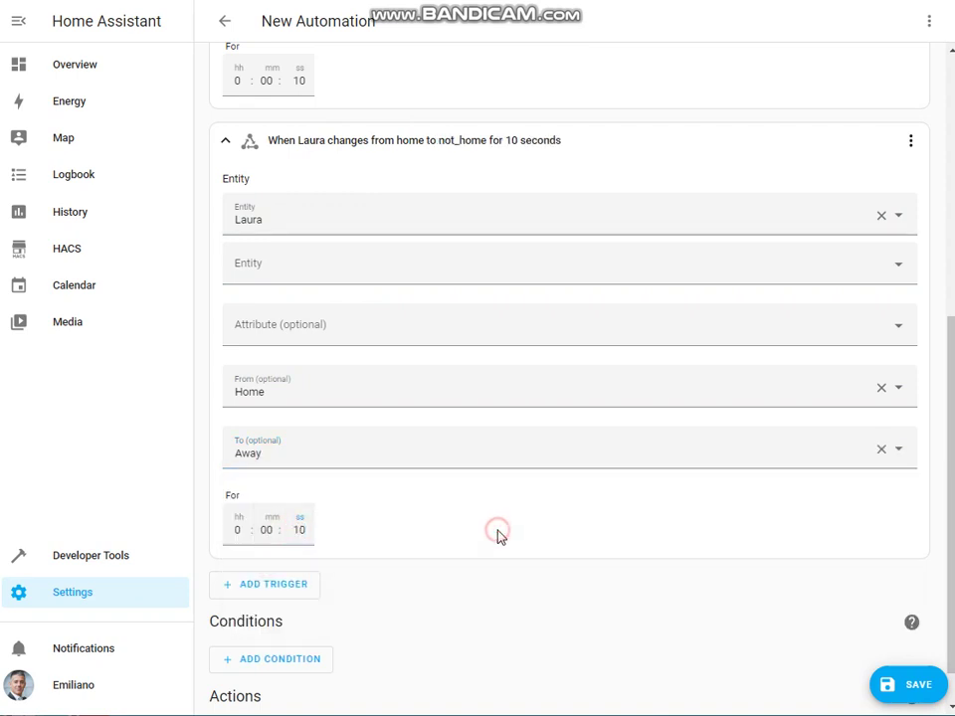
# - Give the second trigger an ID made of that person's first name followed by "_Away"
pyautogui.click(911, 142)
pyautogui.click(898, 297)
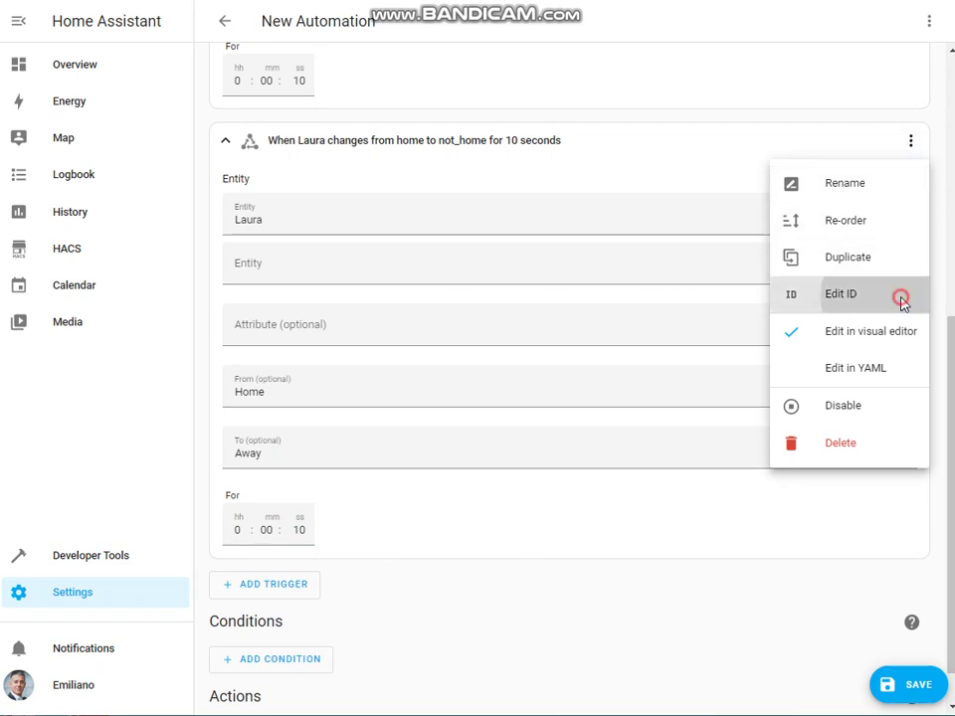
pyautogui.click(396, 194)
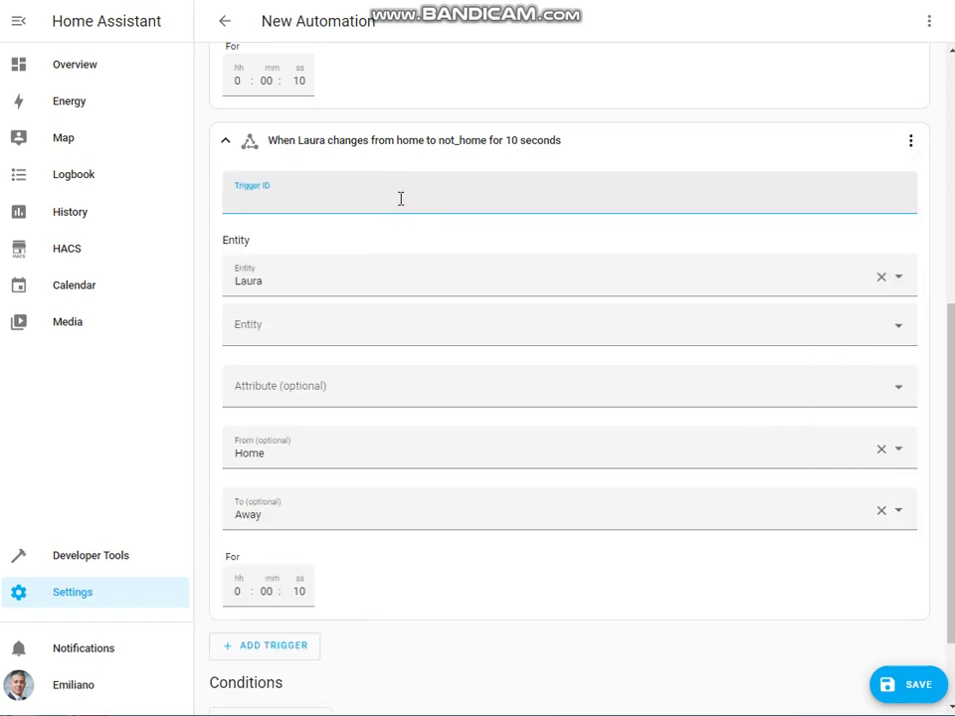
pyautogui.write('Laura_Away')
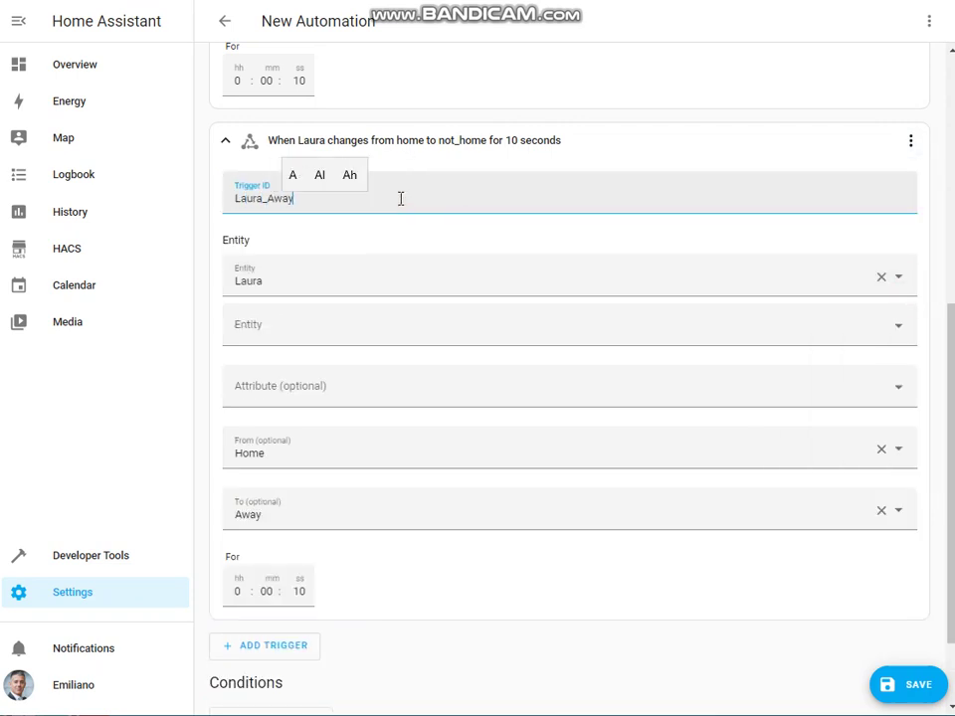
# - Add an And condition block to the automation's conditions
pyautogui.scroll(-2, 385, 261)
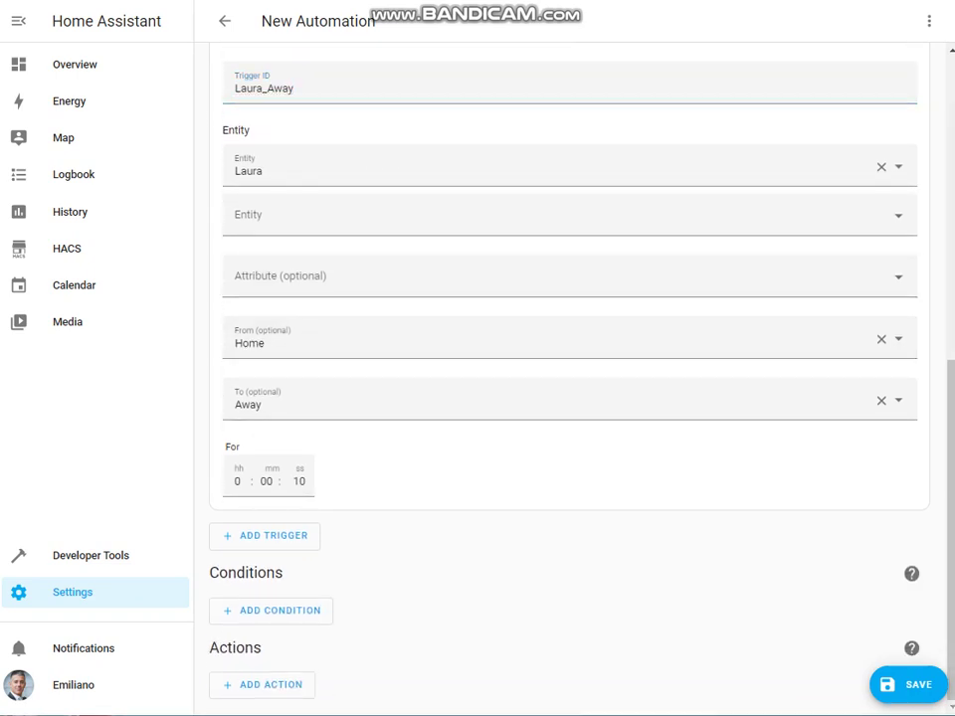
pyautogui.click(316, 614)
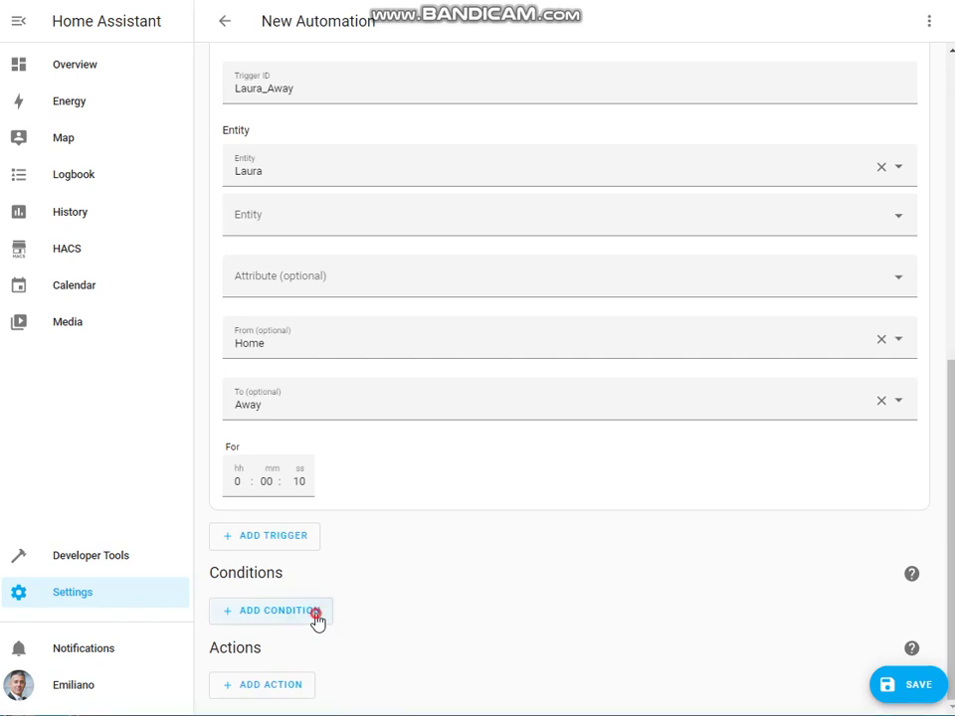
pyautogui.click(293, 239)
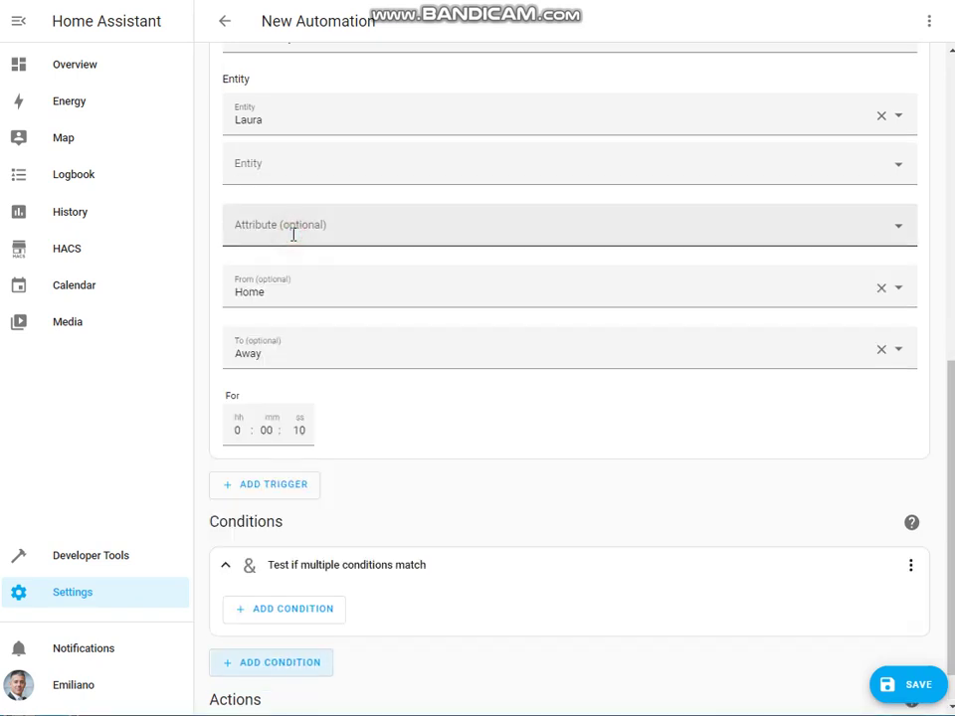
# - Add a State condition inside the And block and choose zone.home as its entity
pyautogui.scroll(-1, 417, 398)
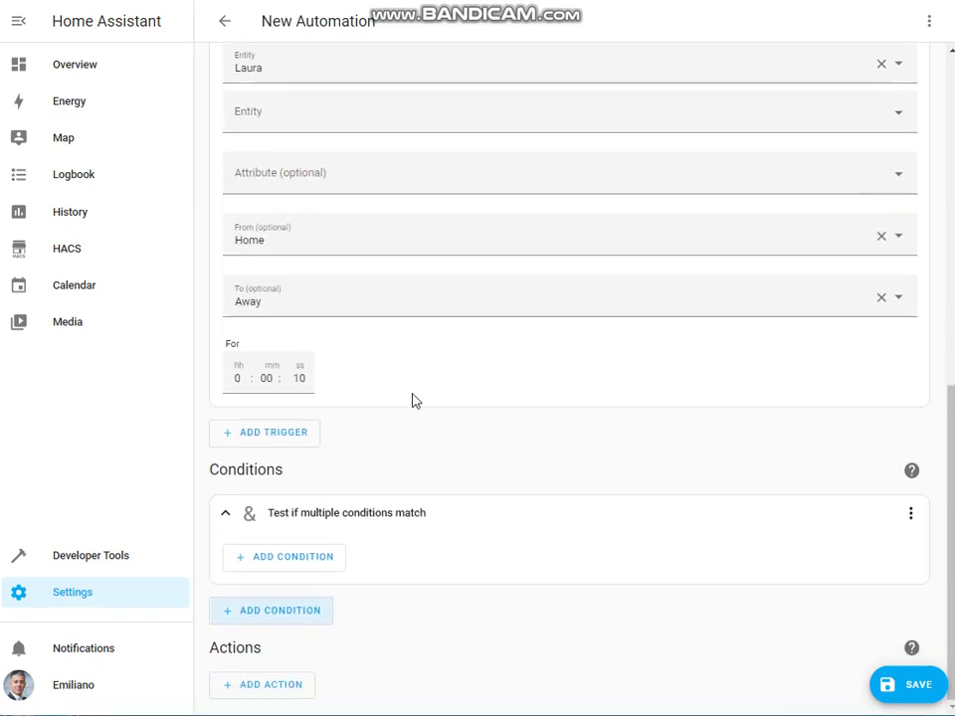
pyautogui.click(282, 558)
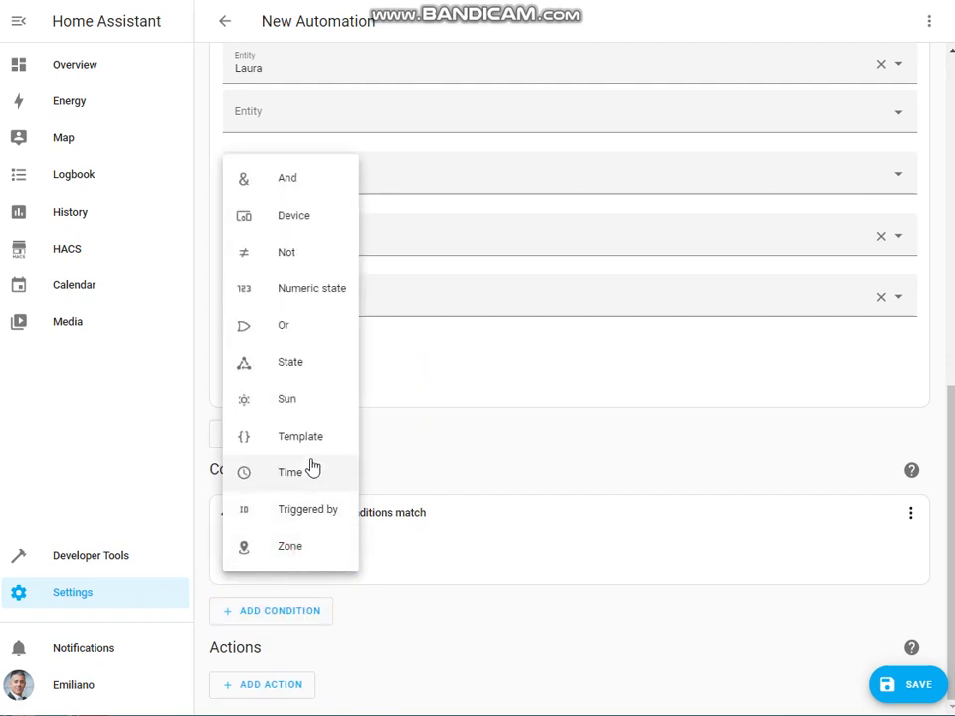
pyautogui.click(312, 366)
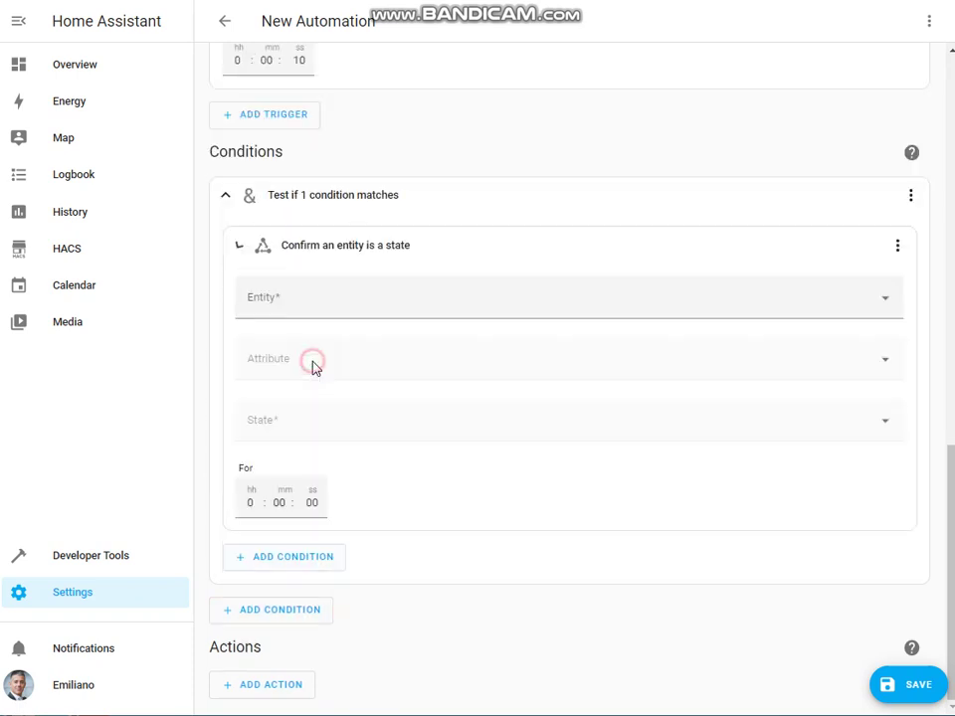
pyautogui.click(330, 304)
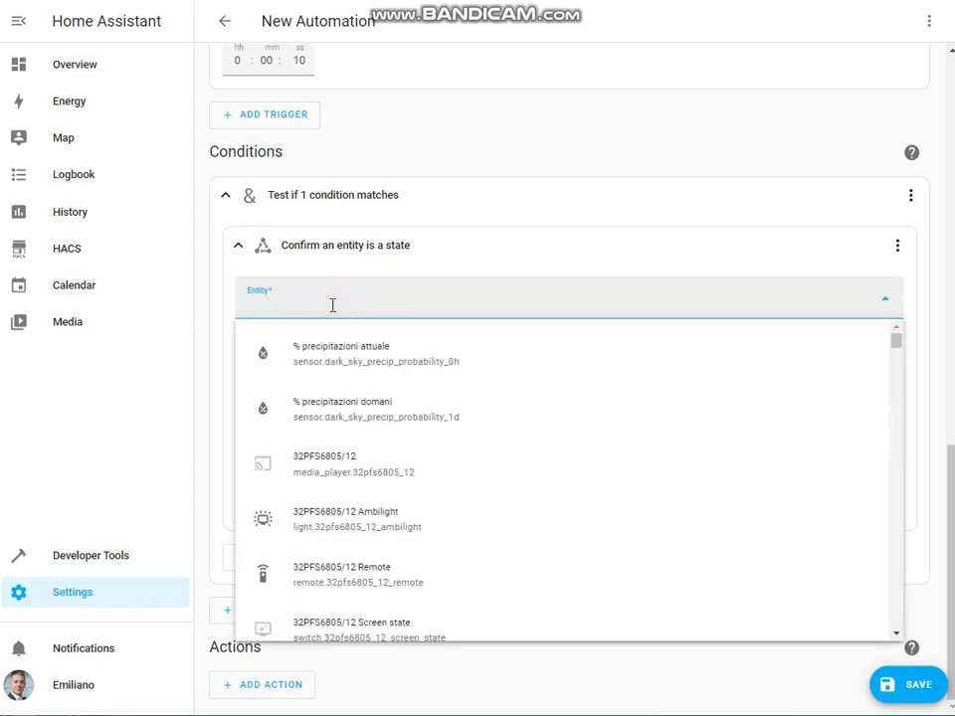
pyautogui.write('zon.eho')
pyautogui.press('BackSpace')
pyautogui.press('BackSpace')
pyautogui.press('BackSpace')
pyautogui.press('BackSpace')
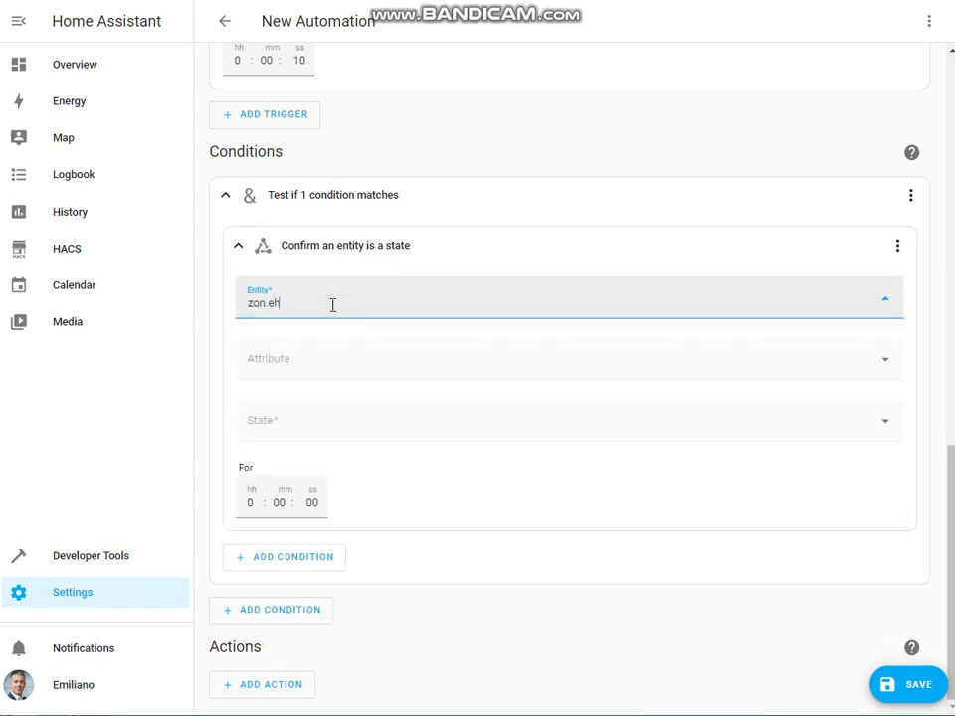
pyautogui.write('e.hom')
pyautogui.press('BackSpace')
pyautogui.write('ome')
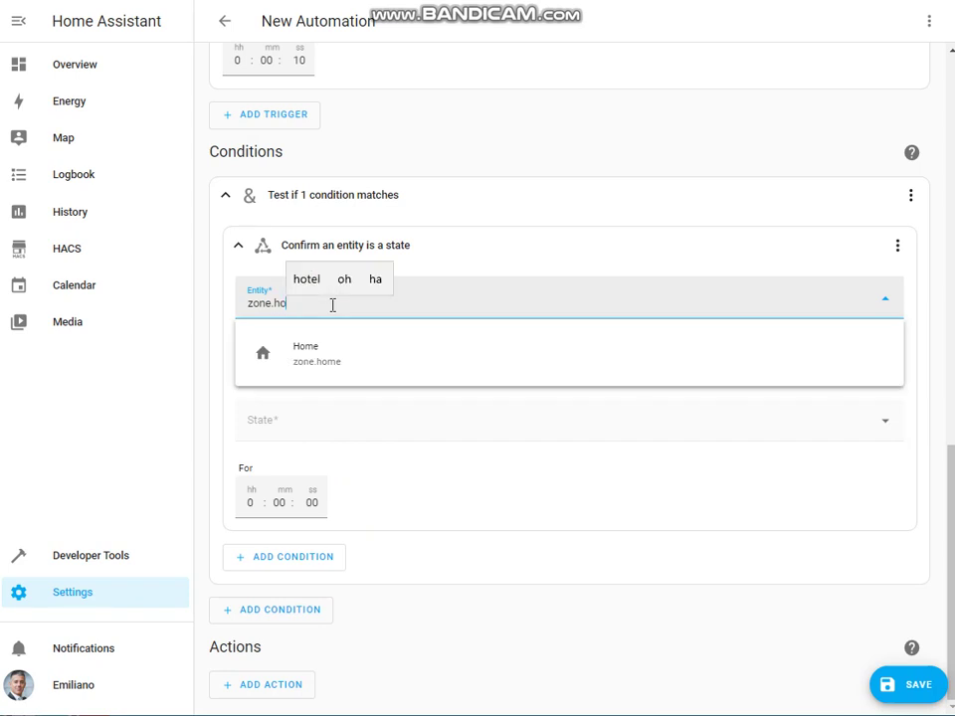
pyautogui.click(349, 347)
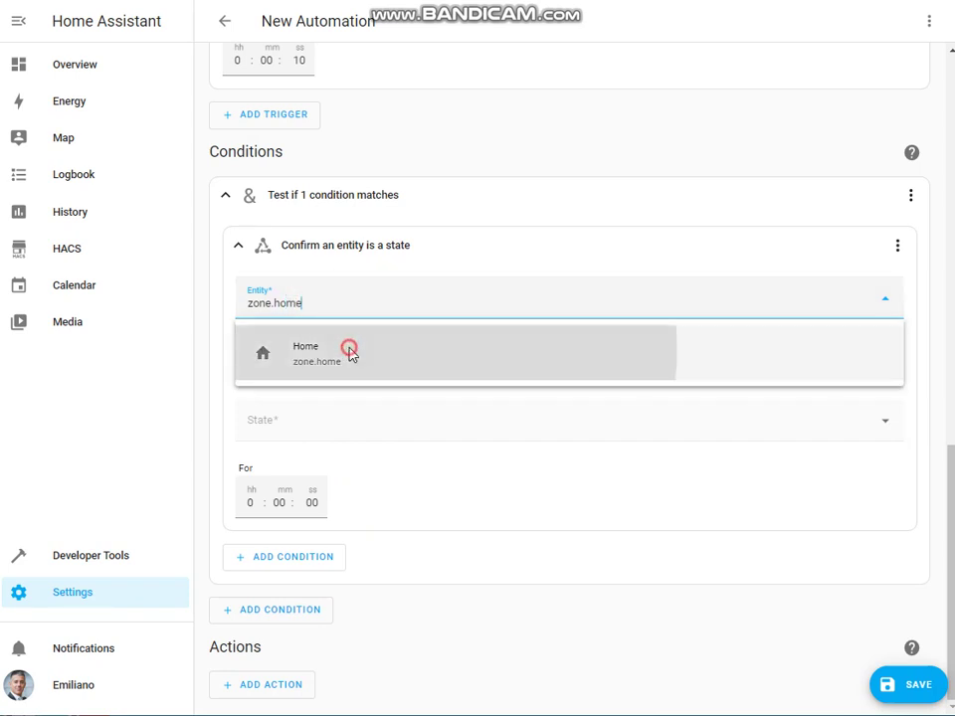
# - Set the required state of the zone.home condition to 0
pyautogui.click(315, 432)
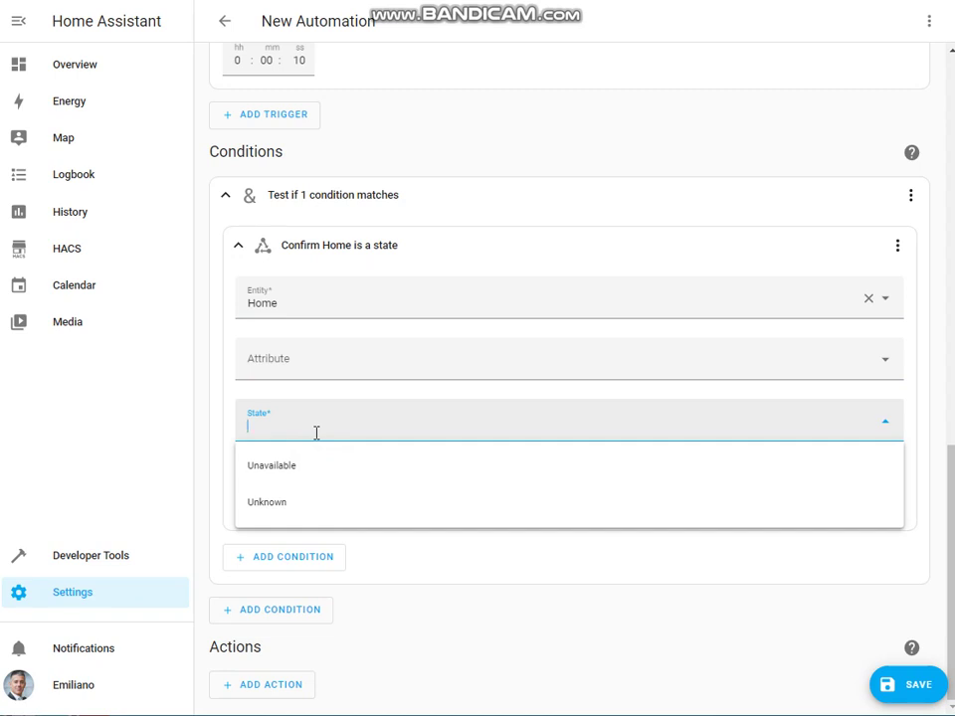
pyautogui.write('0')
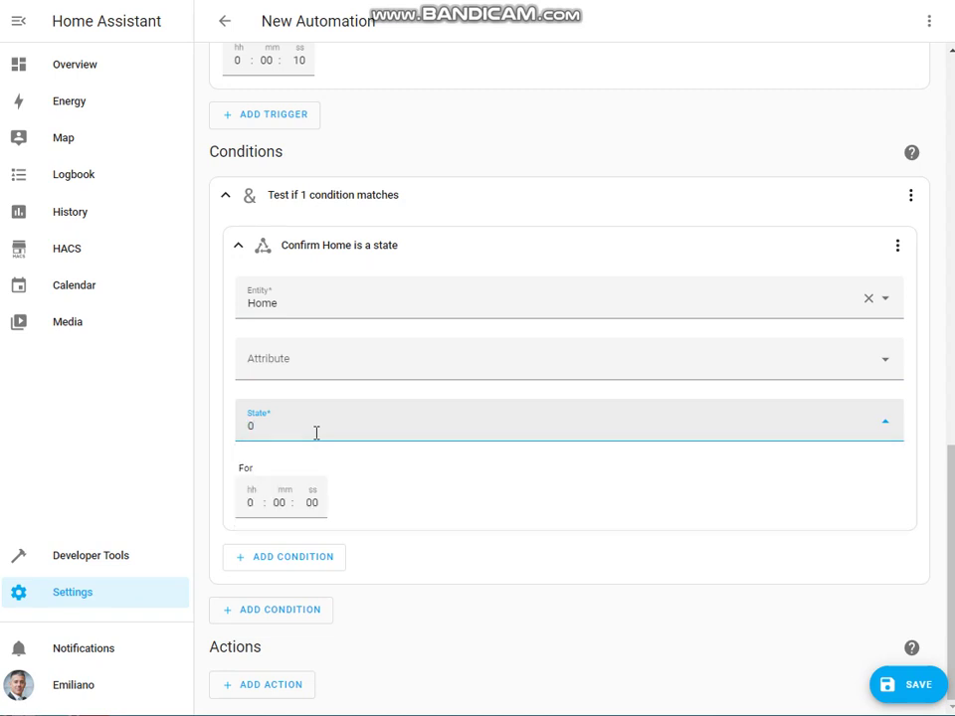
pyautogui.click(419, 488)
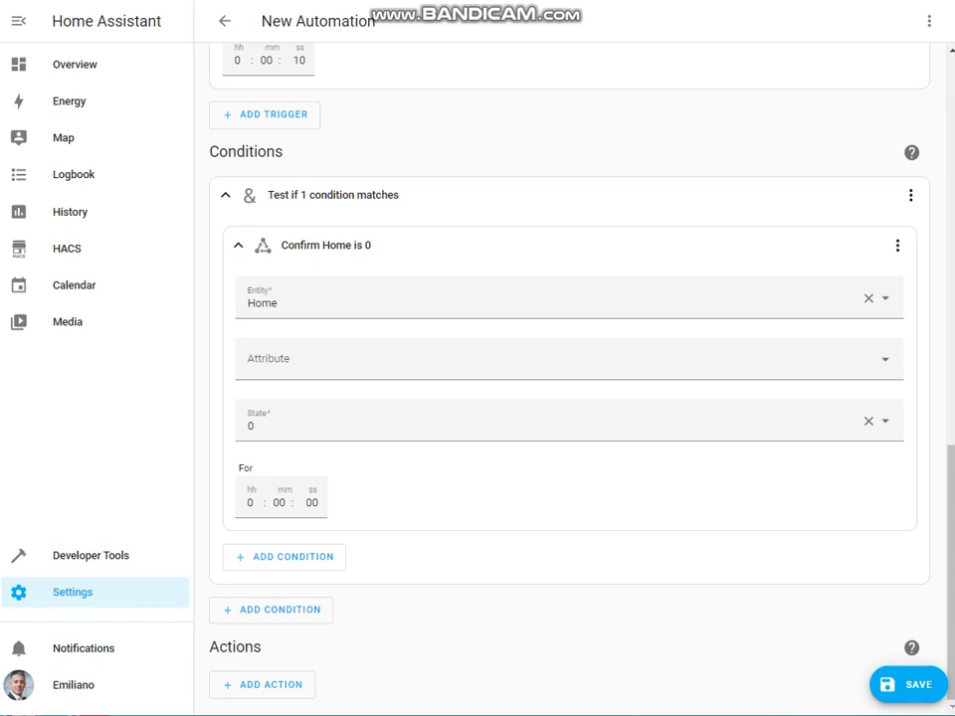
# - Add a Template condition to the And block with the value template {{states('sensor.nr_porte_finestre_aperte') | int > 0}}
pyautogui.click(313, 559)
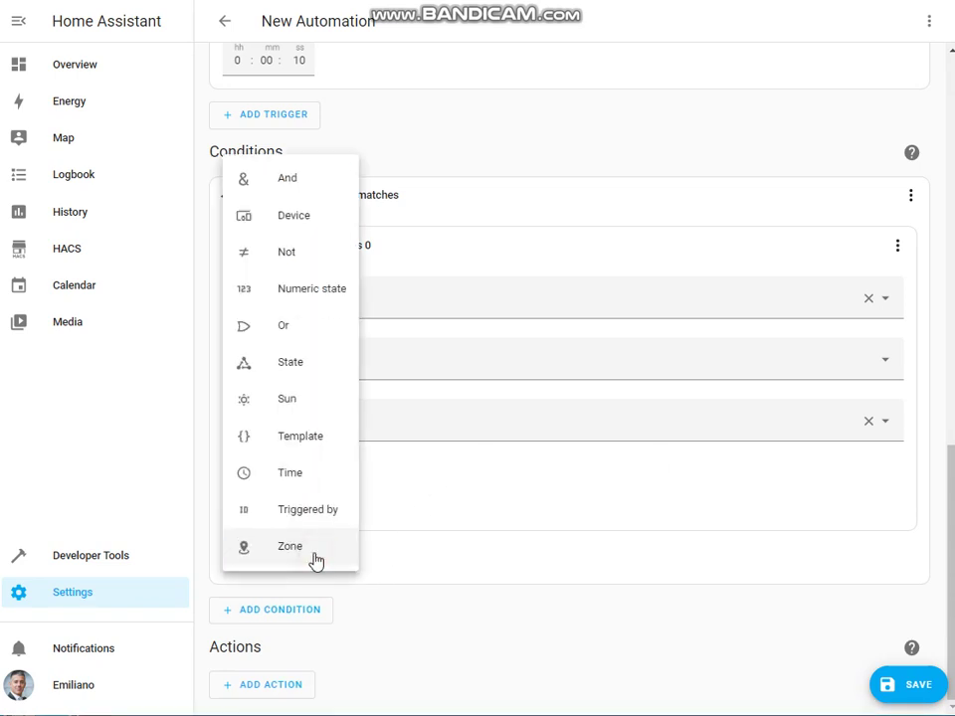
pyautogui.click(317, 435)
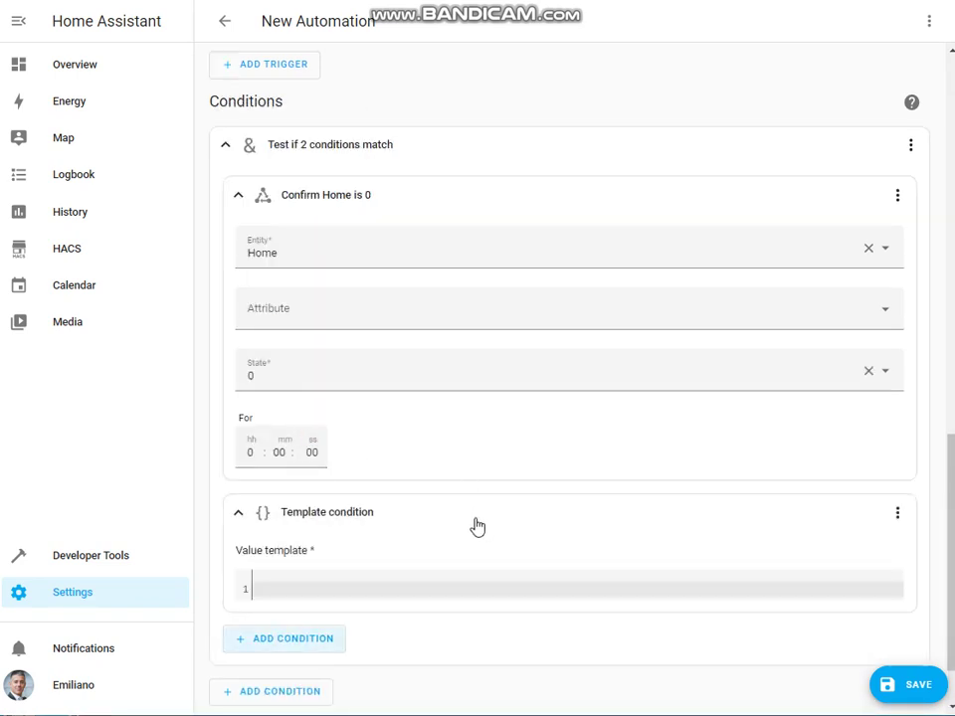
pyautogui.click(407, 587)
pyautogui.write("{{states('sensor.nr_porte_finestre_aperte') | int > 0}}")
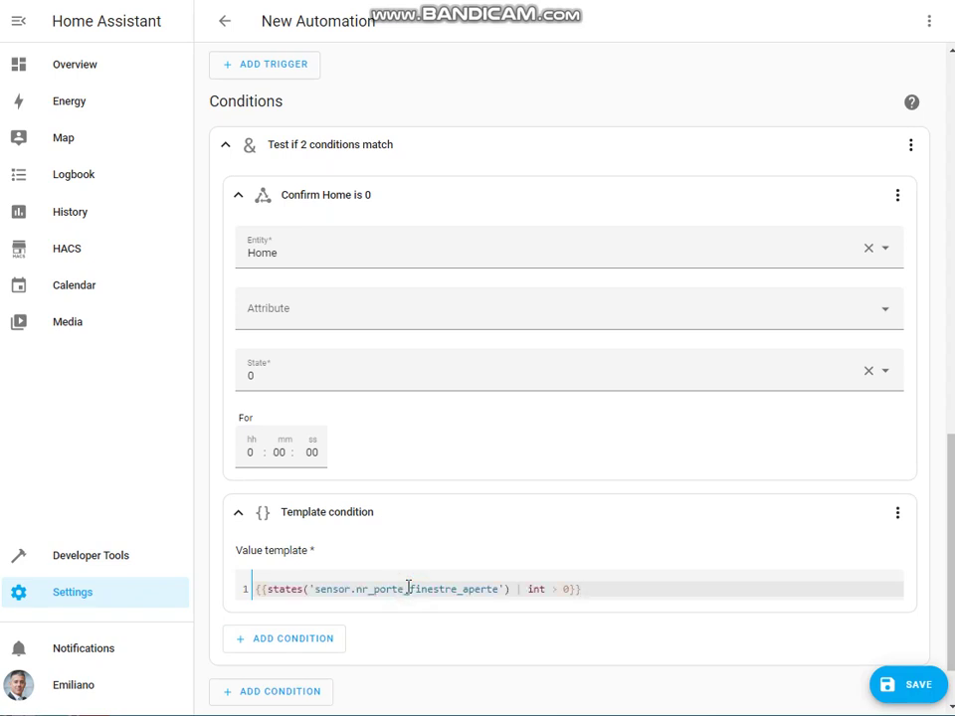
# - Add a Choose action and give Option 1 a Triggered by condition using the first person's away trigger ID
pyautogui.scroll(-2, 569, 498)
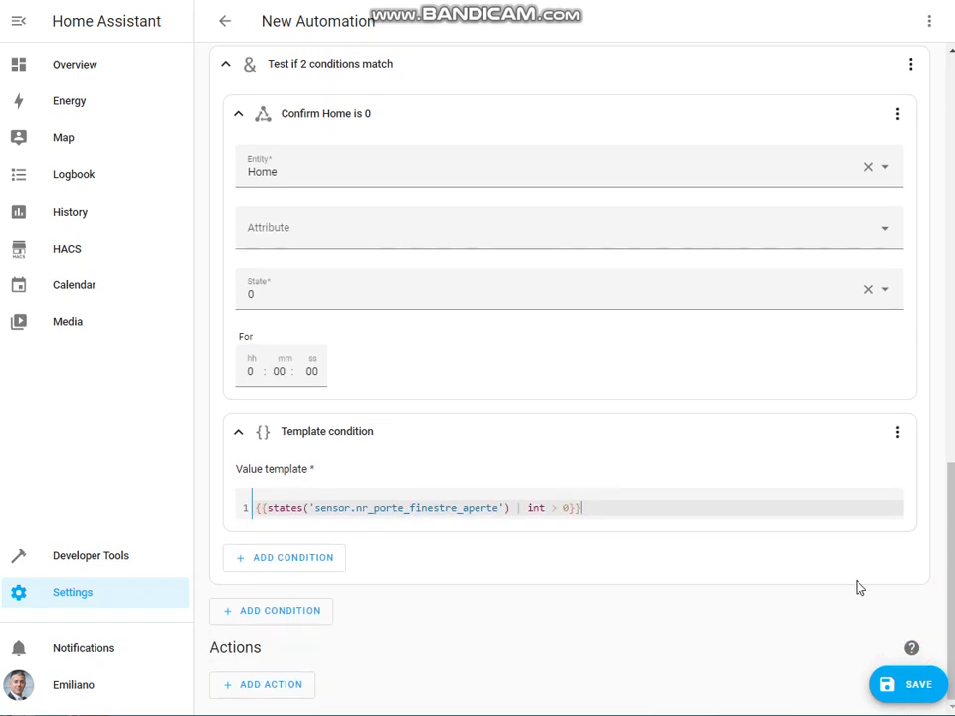
pyautogui.click(255, 693)
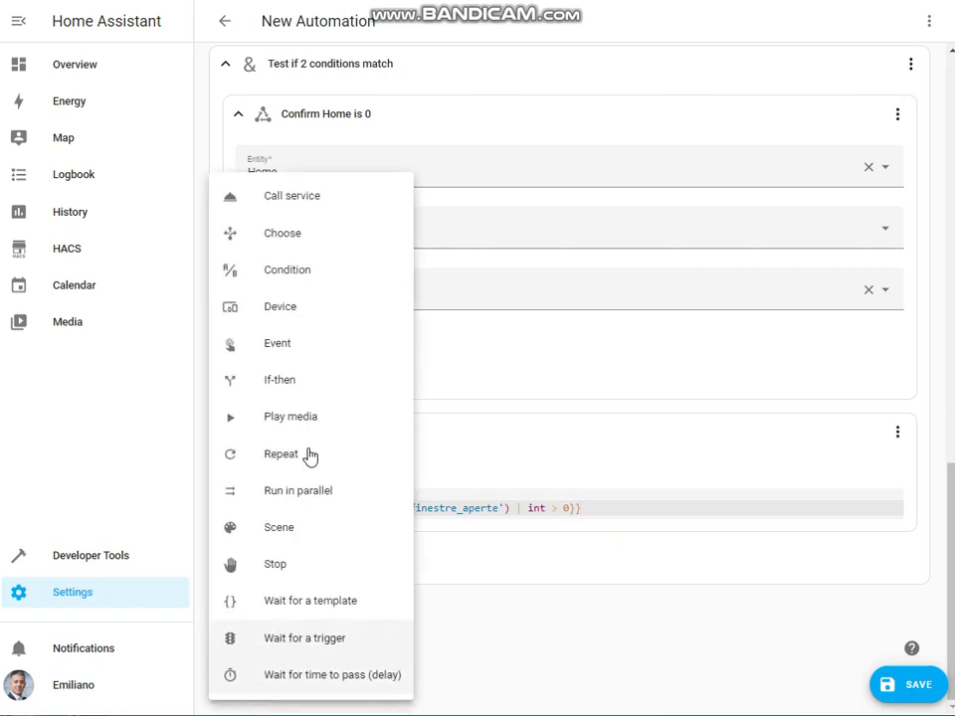
pyautogui.click(320, 235)
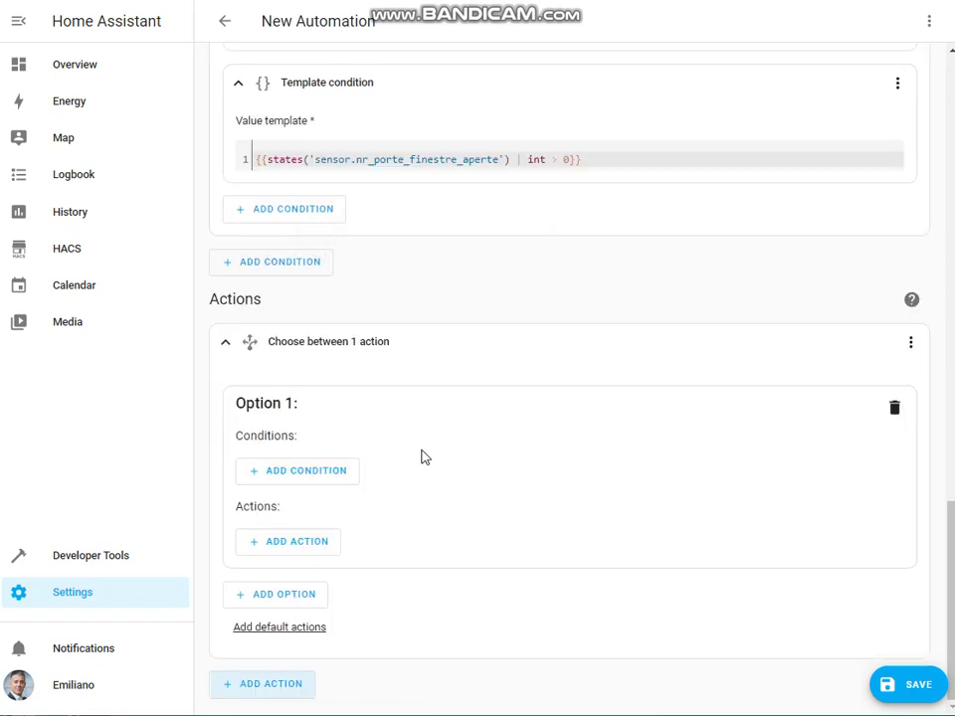
pyautogui.click(327, 479)
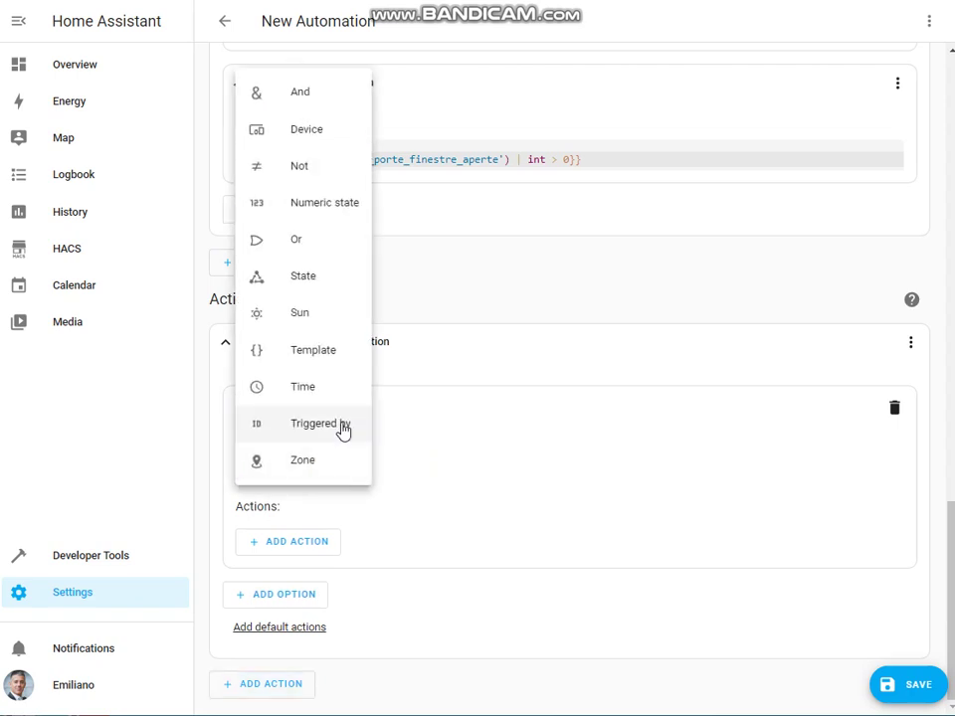
pyautogui.click(343, 427)
pyautogui.click(383, 491)
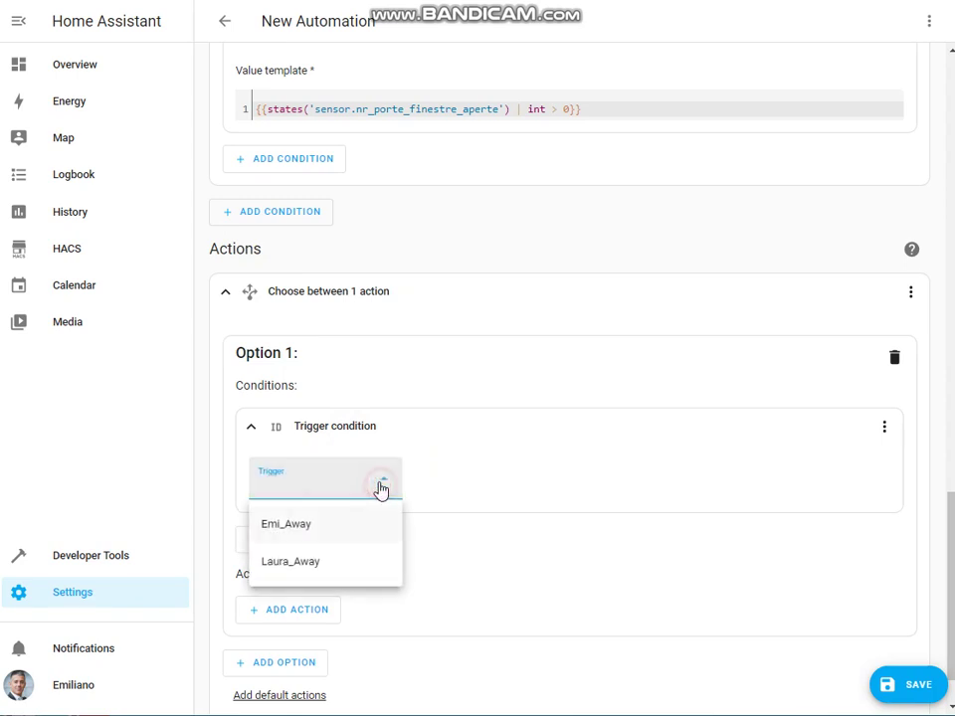
pyautogui.click(378, 526)
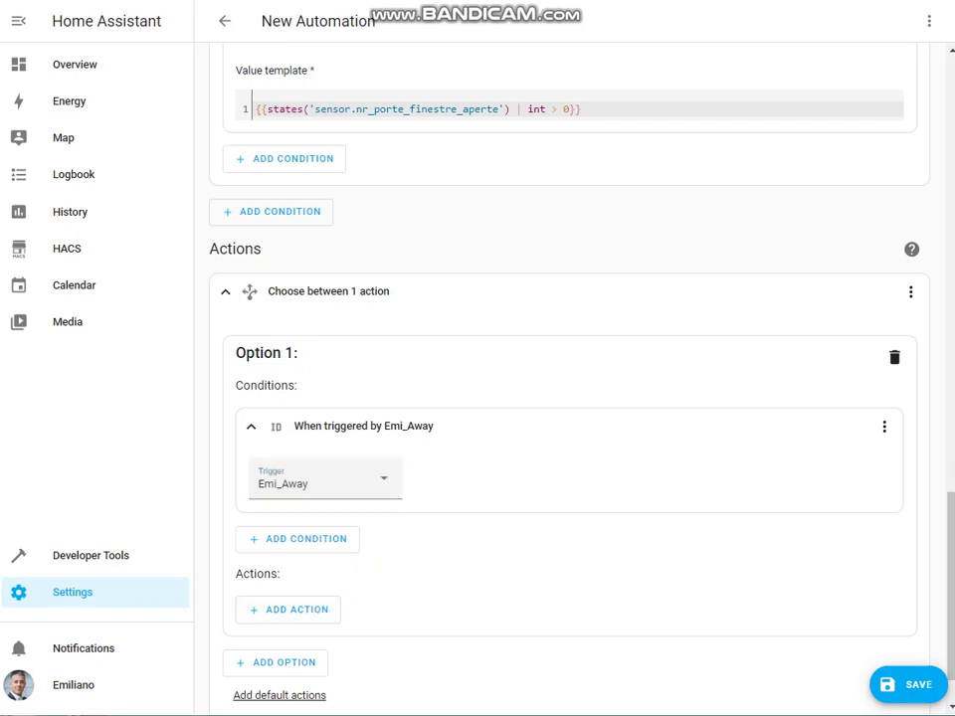
# - Add a Call service action to Option 1 that sends a notification via mobile_app_pocox3nfc
pyautogui.click(296, 614)
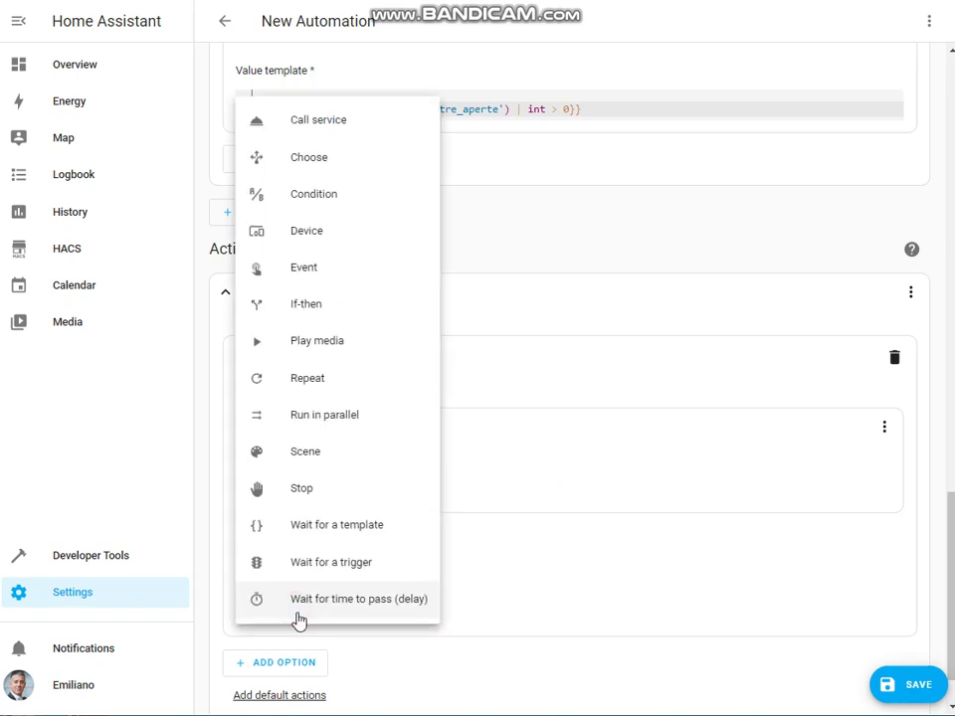
pyautogui.click(364, 125)
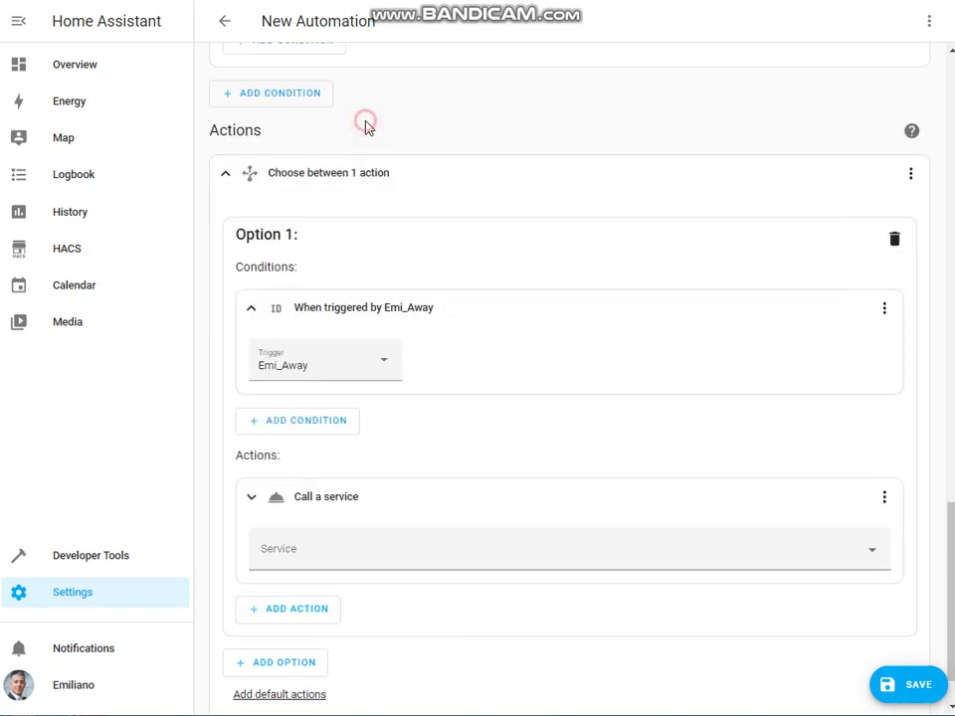
pyautogui.click(403, 549)
pyautogui.write('n')
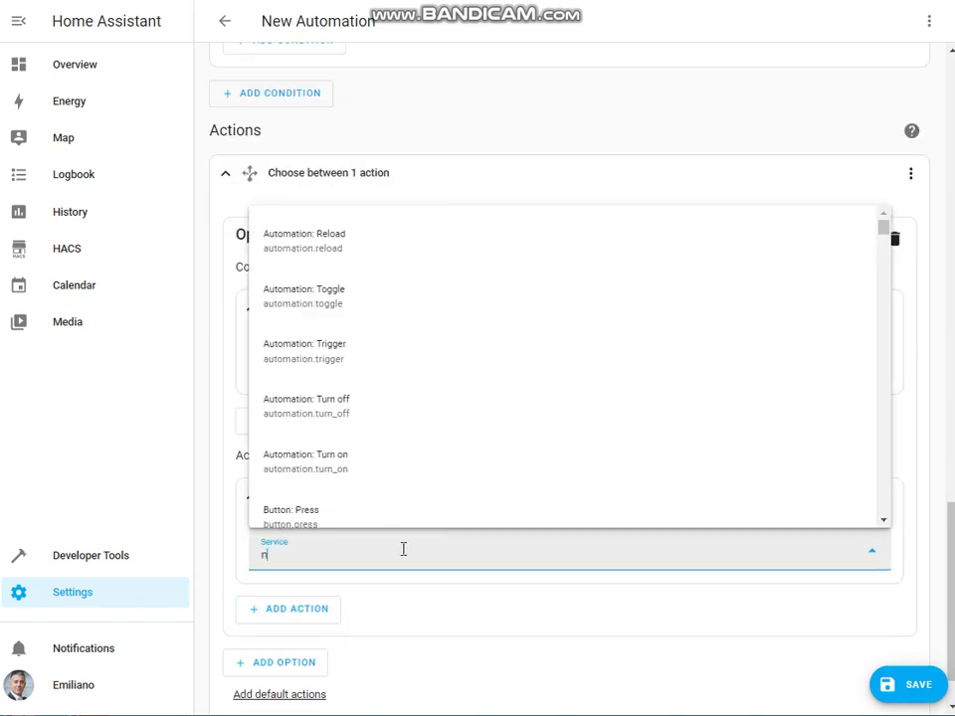
pyautogui.write('otify')
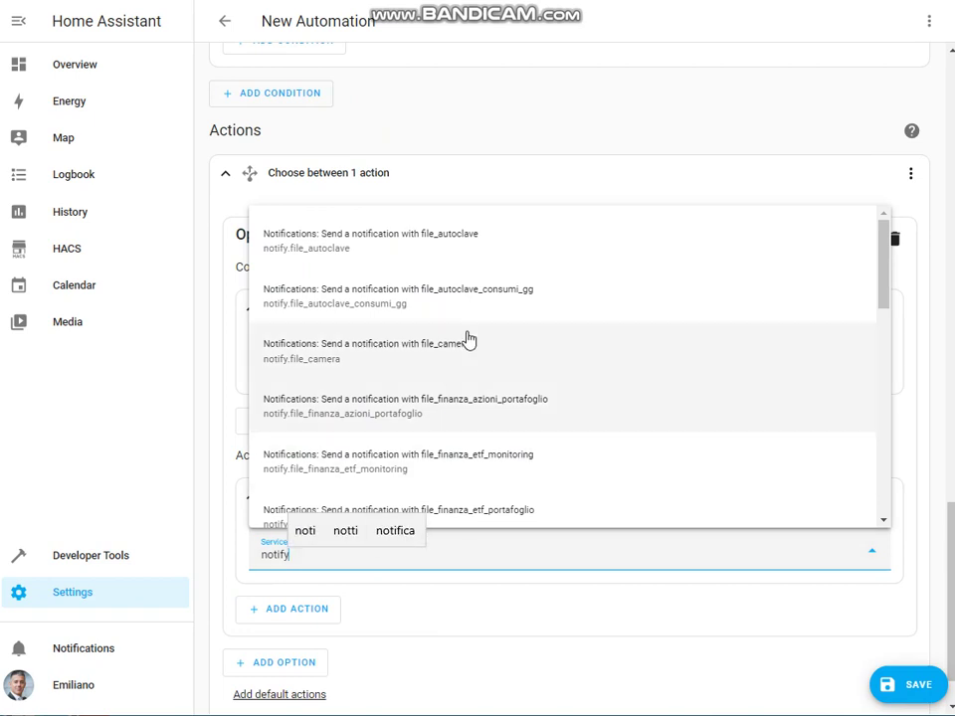
pyautogui.scroll(-6, 549, 398)
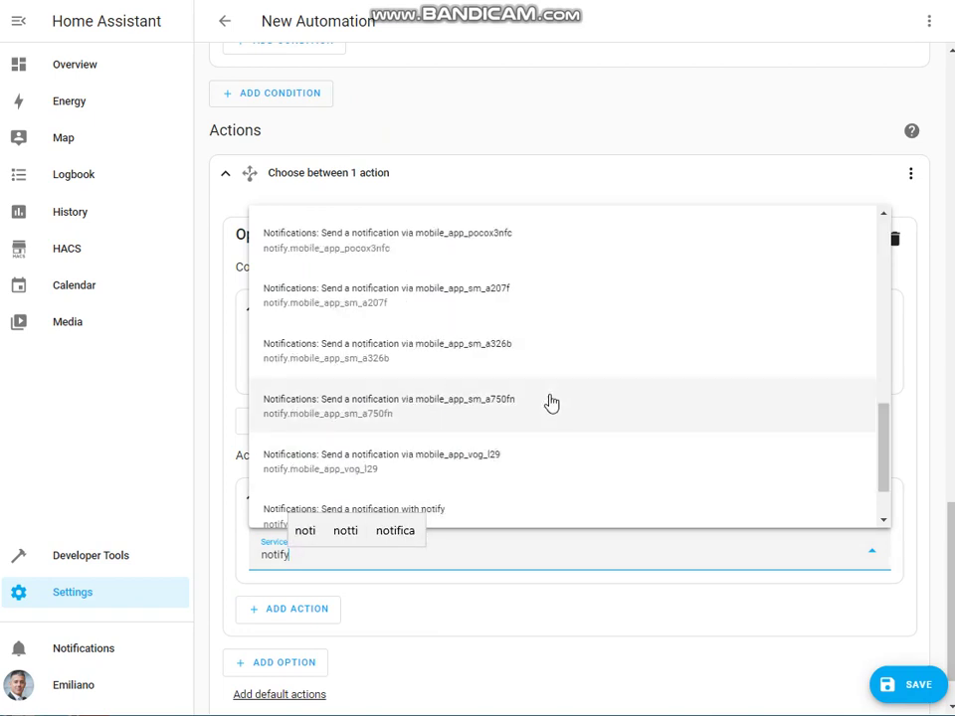
pyautogui.click(503, 253)
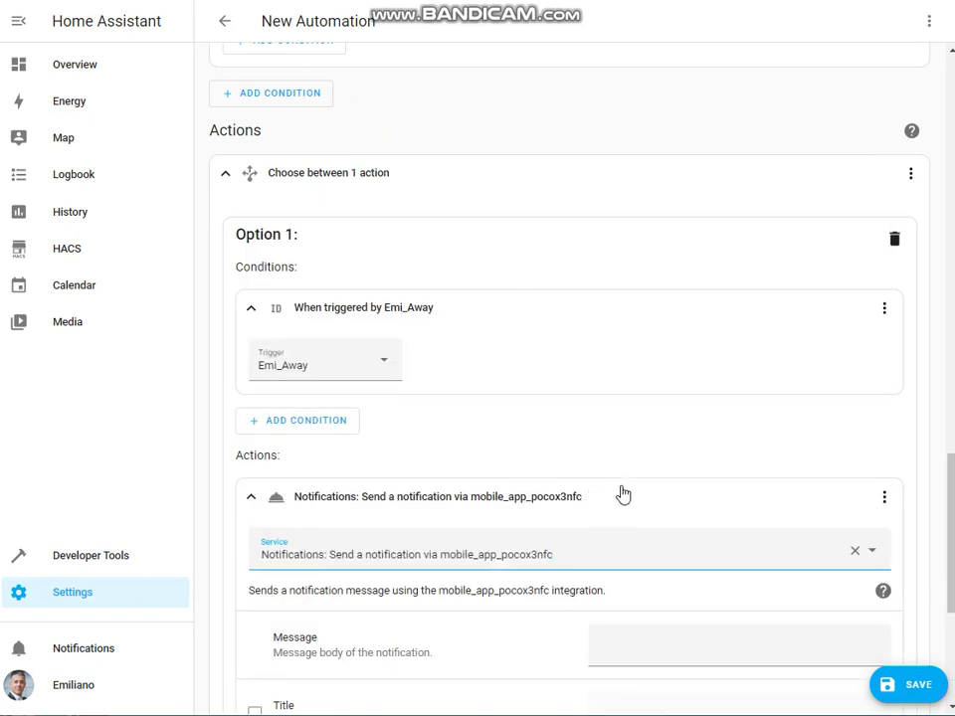
# - Set Option 1's notification message to "Doors / windows open: {{states('sensor.quali_porte_finestre_aperte')}}"
pyautogui.scroll(-4, 677, 546)
pyautogui.click(648, 279)
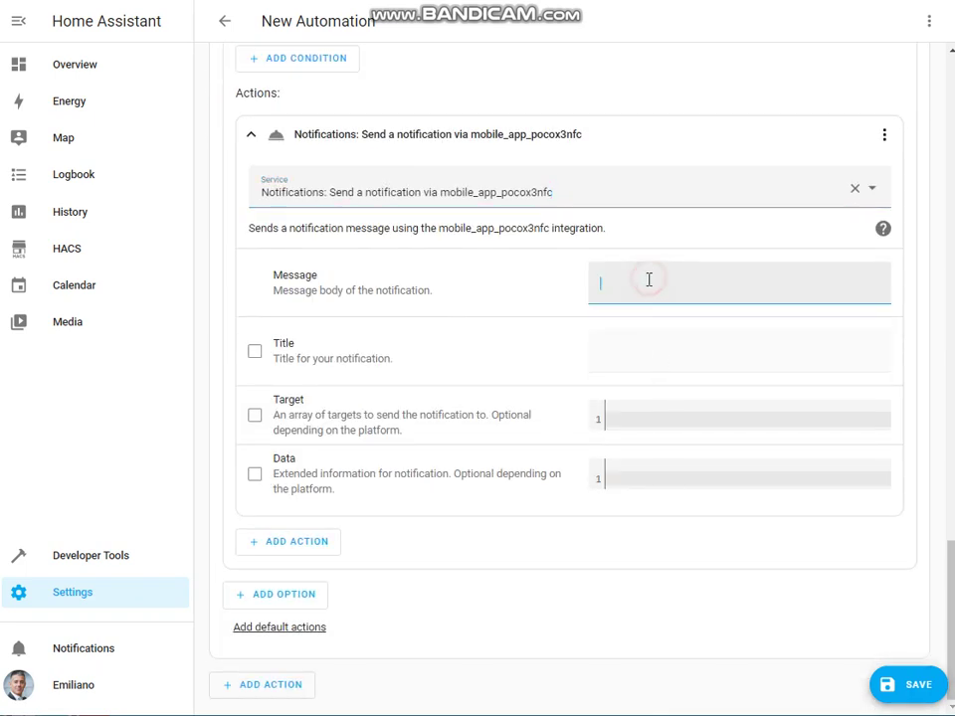
pyautogui.write("Doors / windows open: {{states('sensor.quali_porte_finestre_aperte')}}")
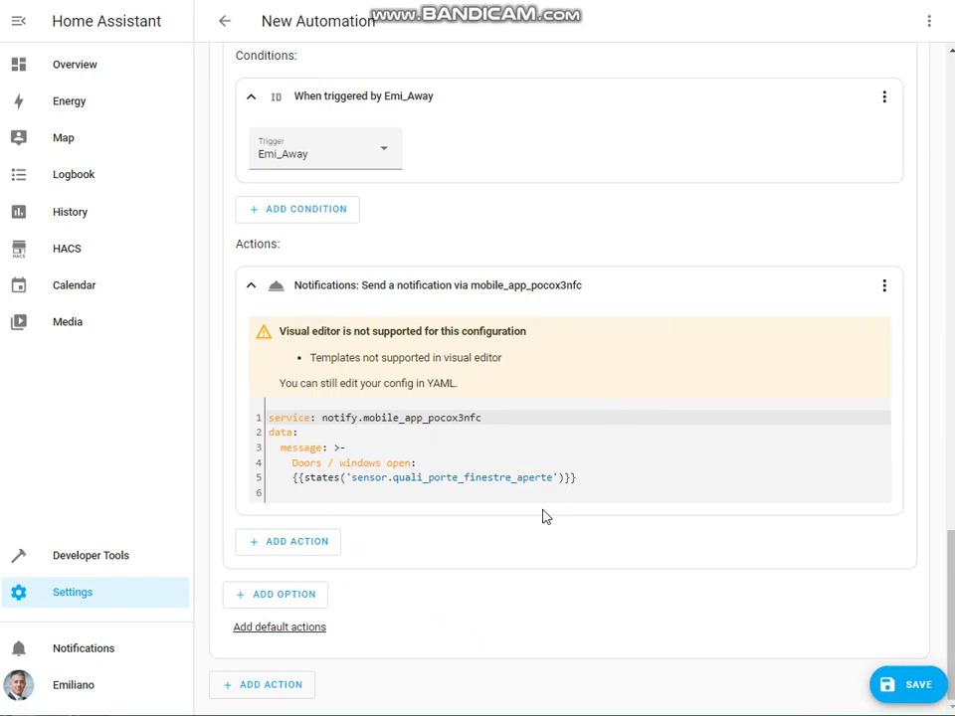
# - Add Option 2 to the Choose action with a Triggered by condition using the second person's away trigger ID
pyautogui.click(282, 596)
pyautogui.scroll(-2, 330, 603)
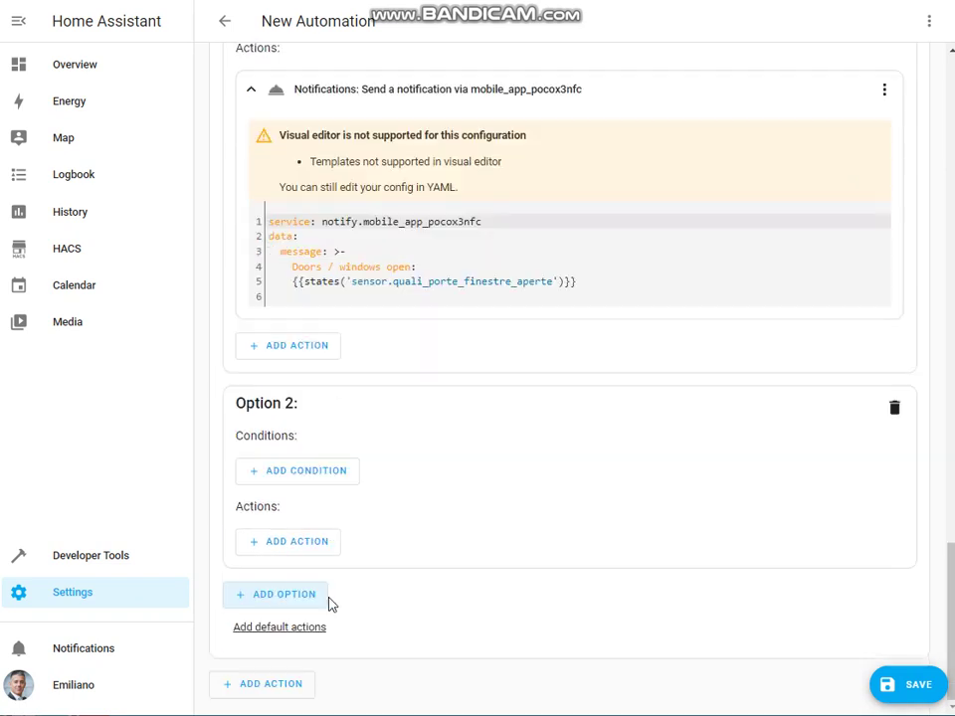
pyautogui.click(306, 477)
pyautogui.click(324, 433)
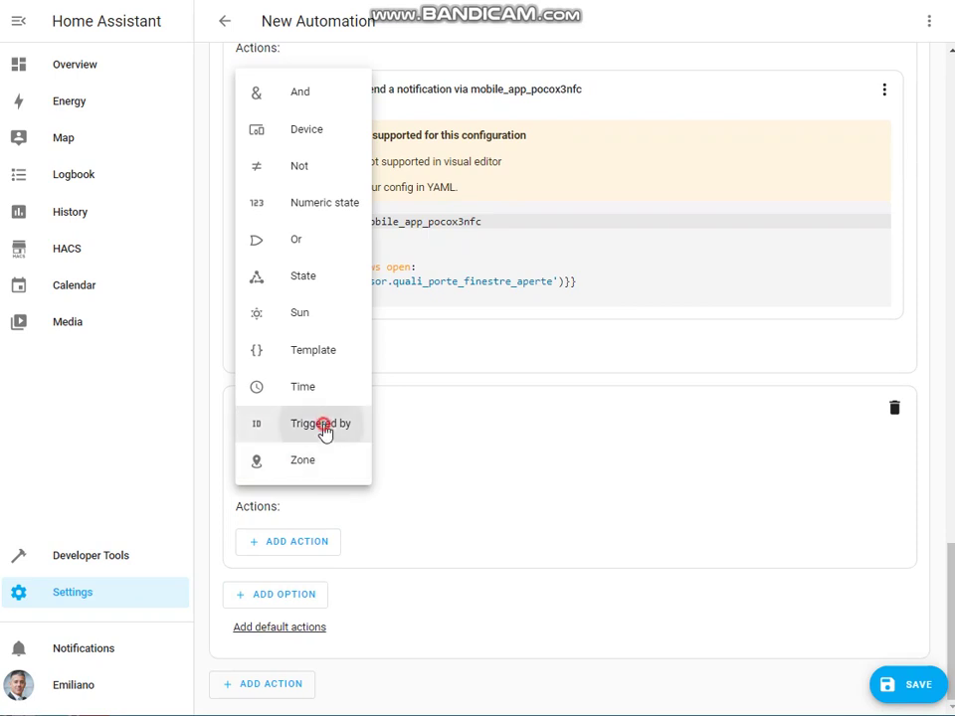
pyautogui.click(305, 497)
pyautogui.click(315, 557)
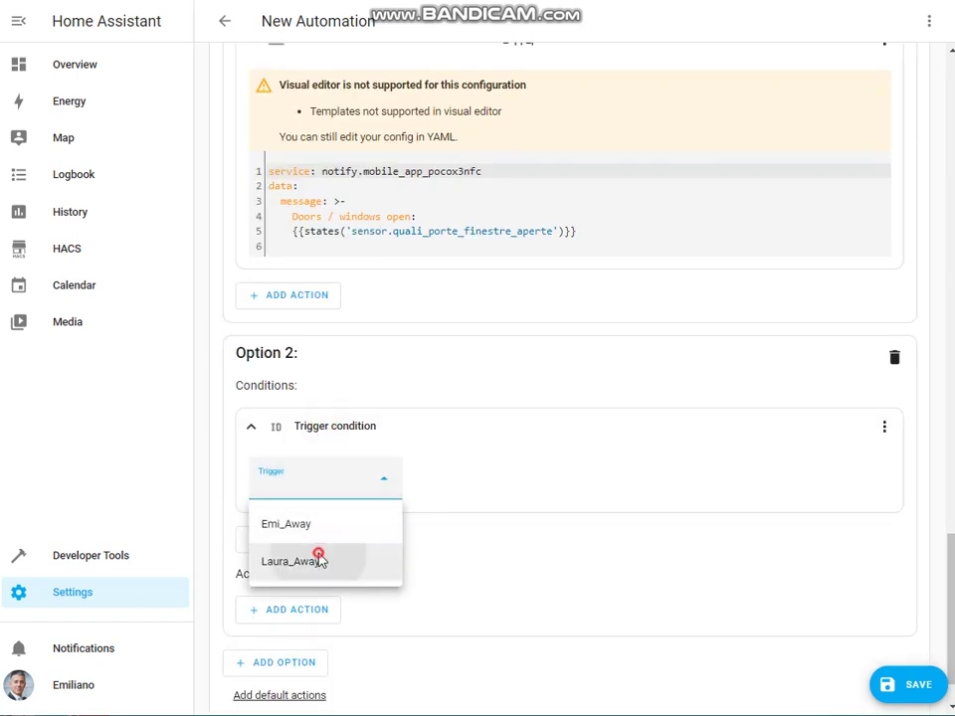
# - Add a Call service action to Option 2 that sends a notification via mobile_app_sm_a326b
pyautogui.scroll(-1, 368, 596)
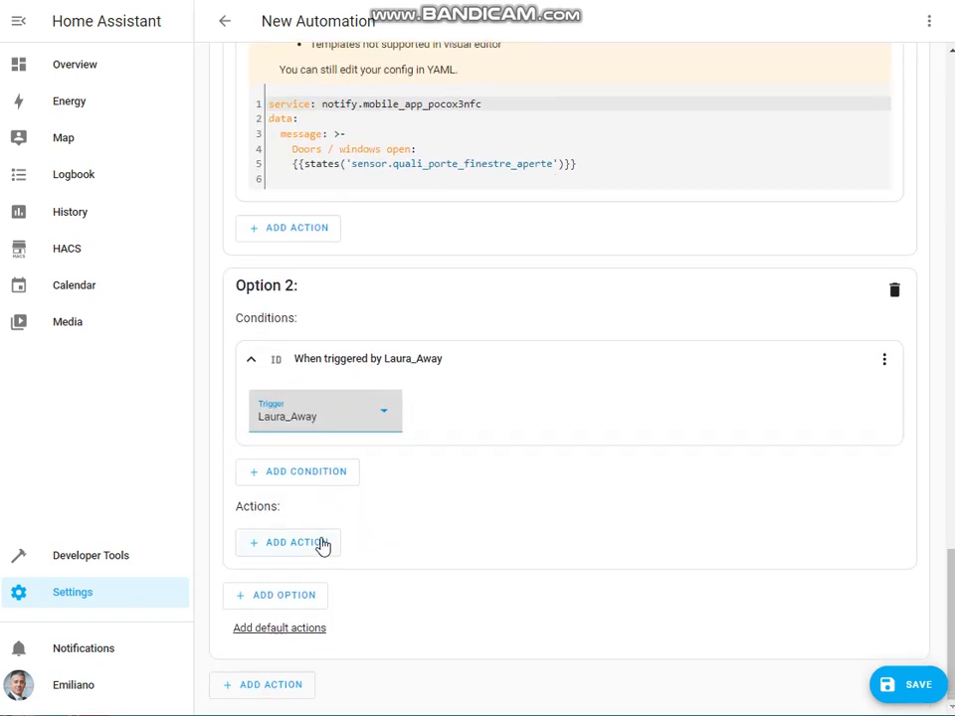
pyautogui.click(321, 546)
pyautogui.click(354, 58)
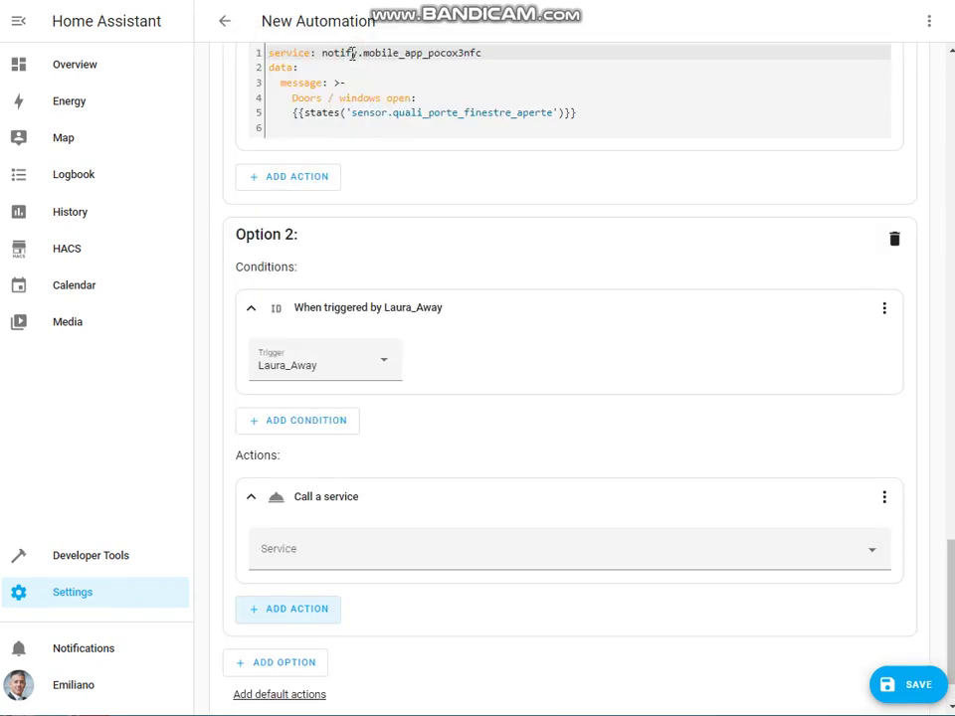
pyautogui.click(404, 553)
pyautogui.write('notify')
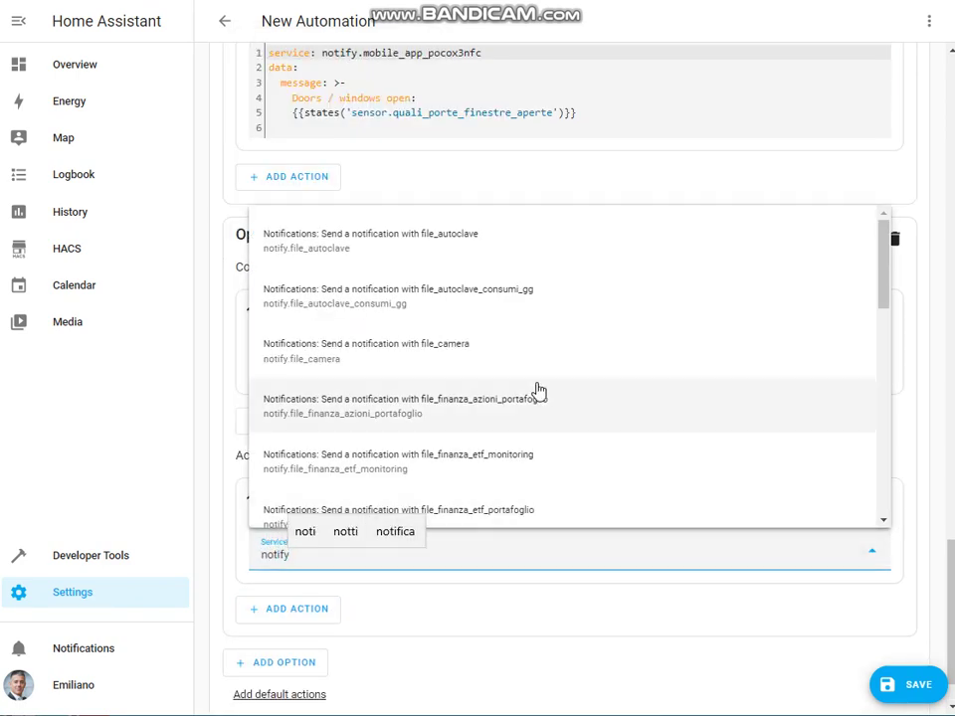
pyautogui.scroll(-5, 548, 398)
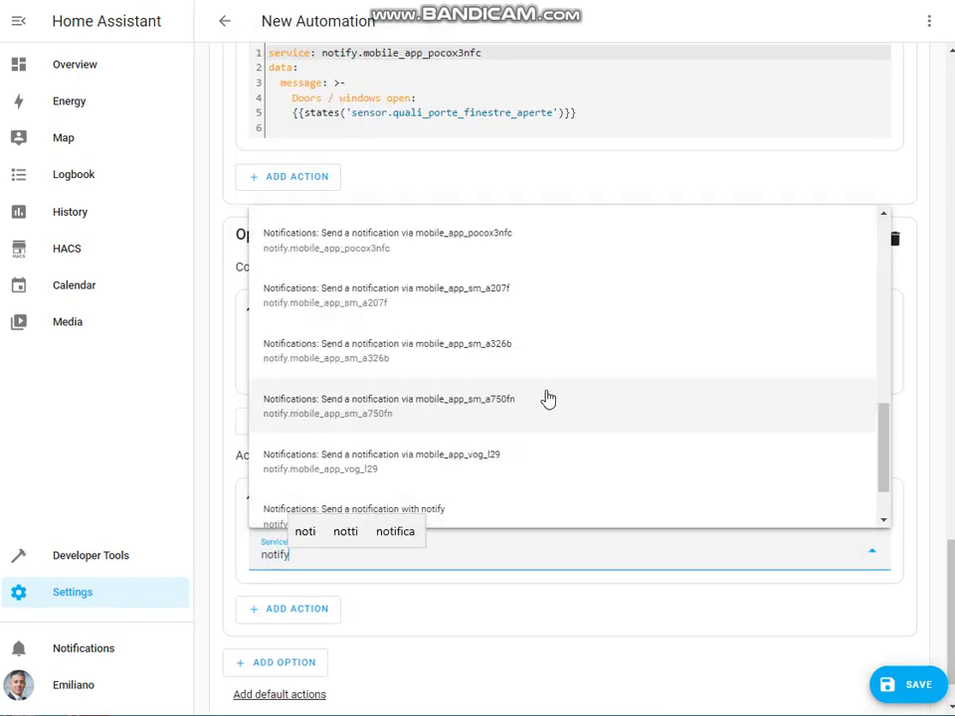
pyautogui.click(520, 362)
# - Set Option 2's notification message to "Doors / windows open: {{states('sensor.quali_porte_finestre_aperte')}}"
pyautogui.scroll(-5, 526, 408)
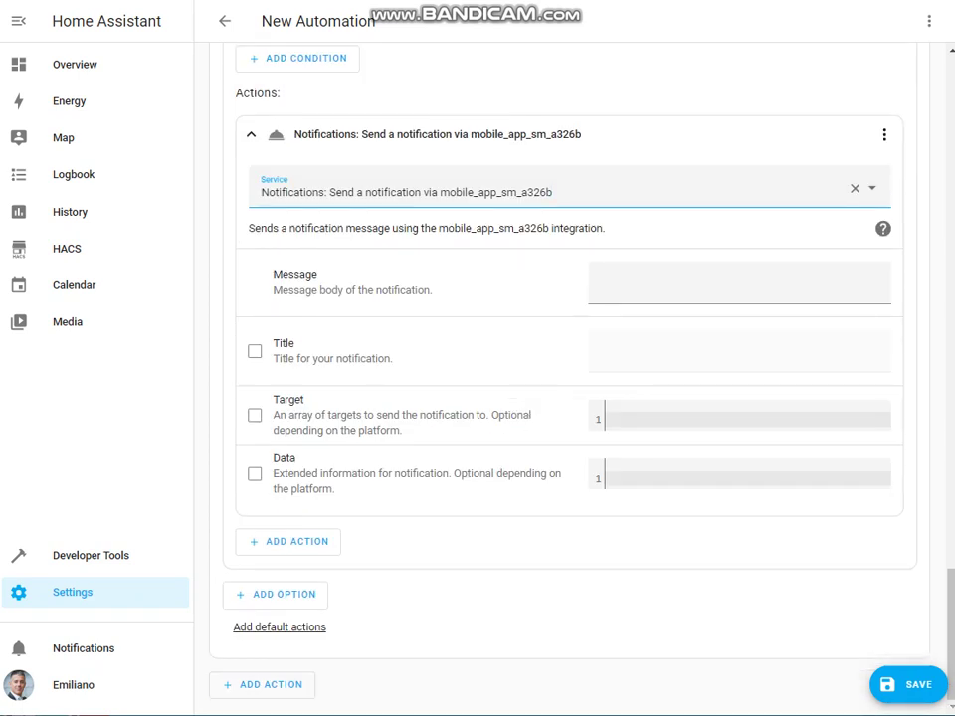
pyautogui.click(640, 288)
pyautogui.write("Doors / windows open: {{states('sensor.quali_porte_finestre_aperte')}}")
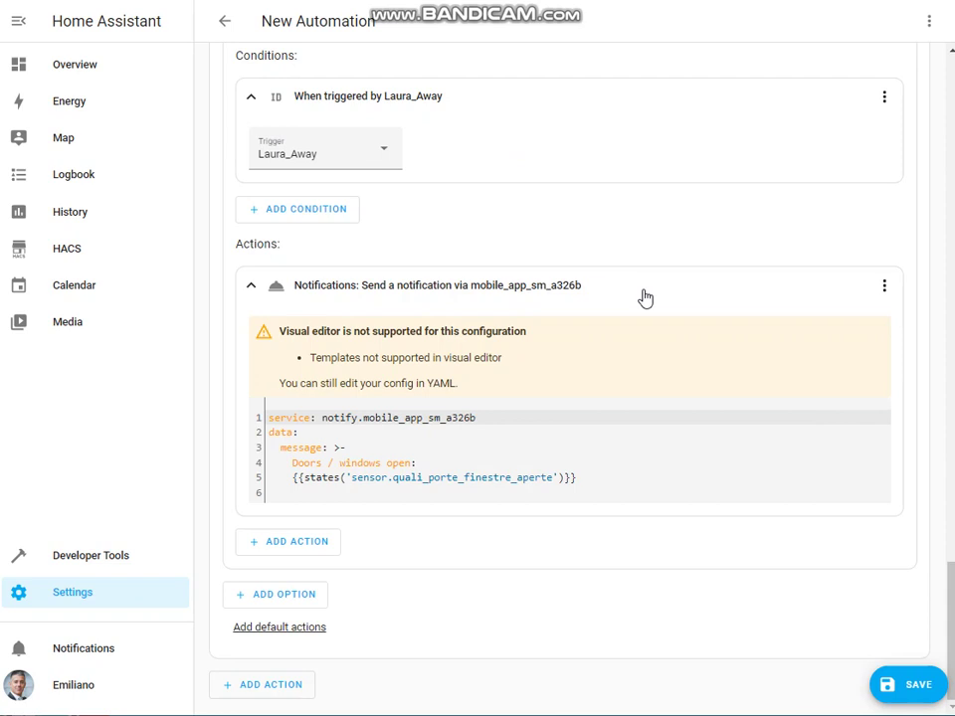
# - Save the automation with "Get notified if you left home, doors/windows are open and nobody is at home" as both its name and description
pyautogui.click(892, 696)
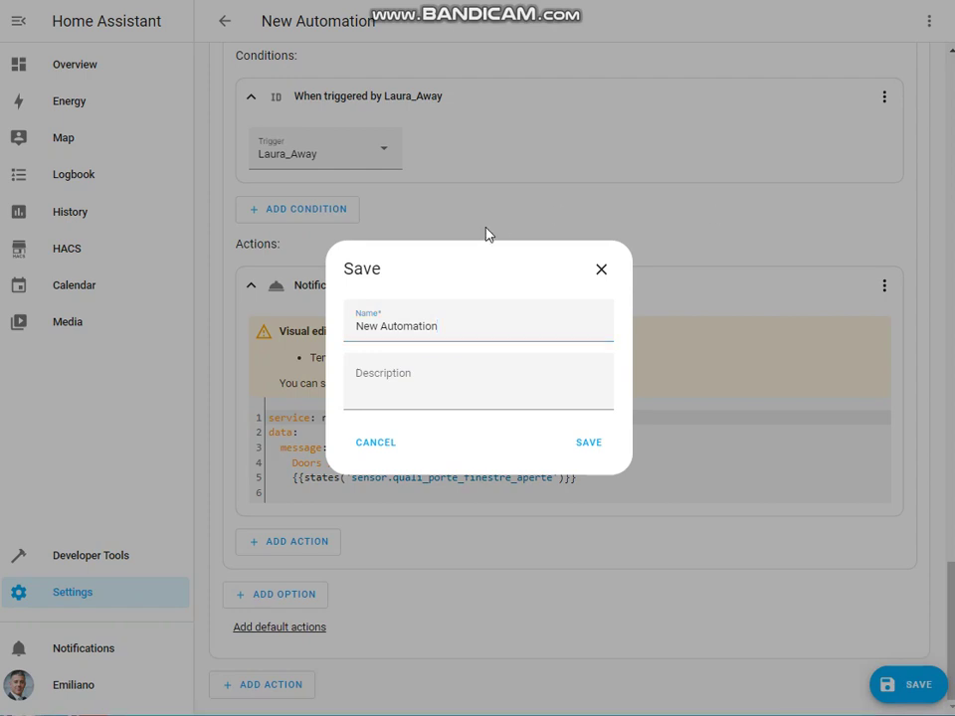
pyautogui.moveTo(466, 325); pyautogui.dragTo(279, 328)
pyautogui.hotkey('ctrl', 'v')
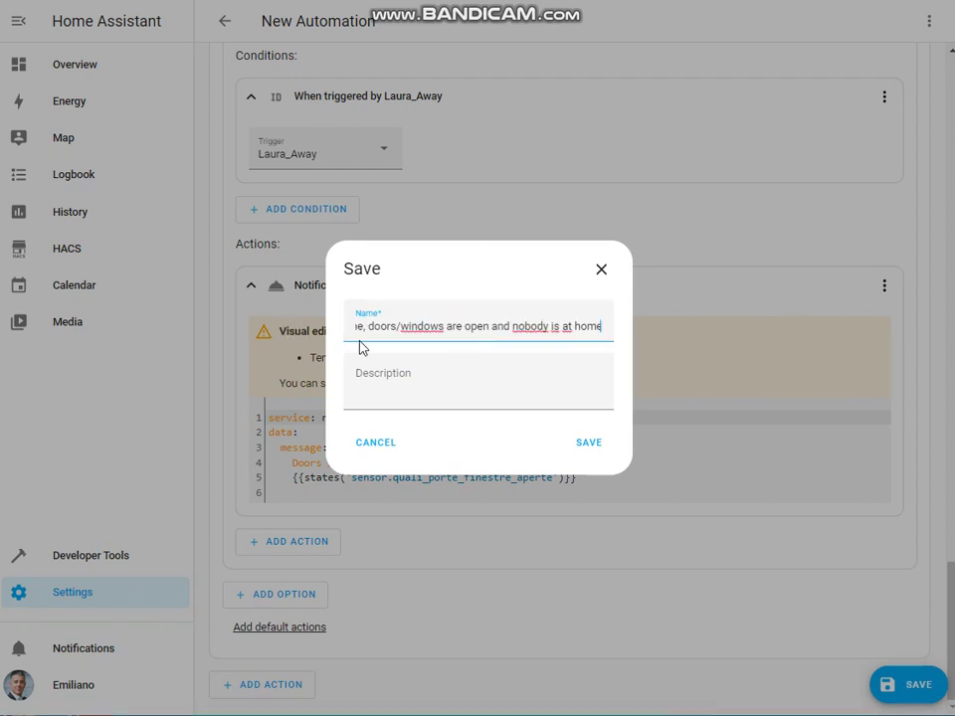
pyautogui.click(405, 390)
pyautogui.write('Get notified if you left home, doors/windows are open and nobody is at home')
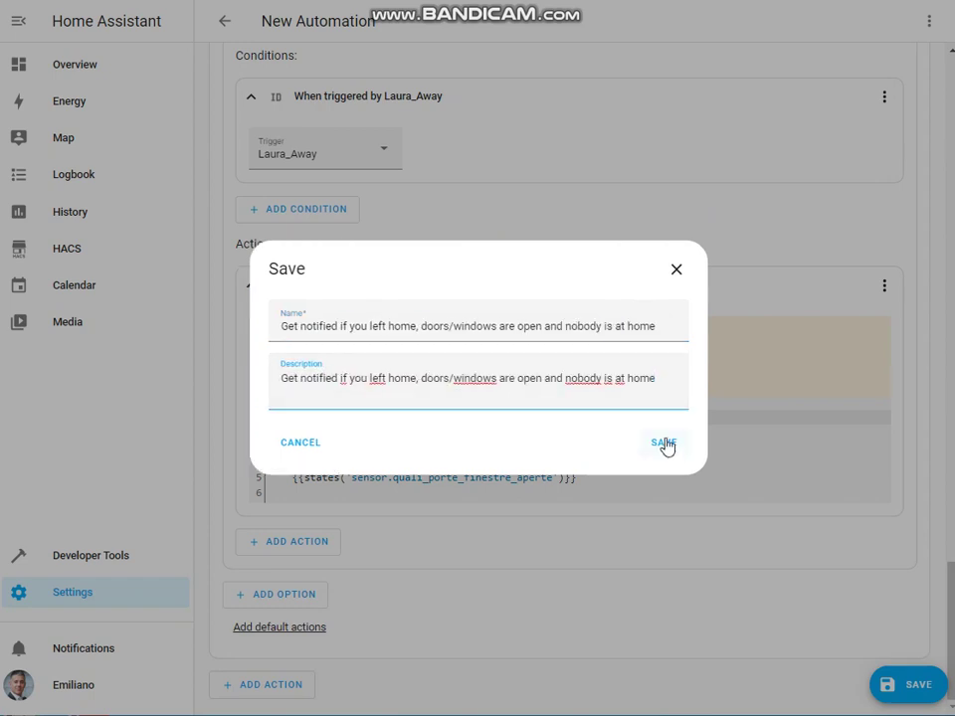
pyautogui.click(670, 449)
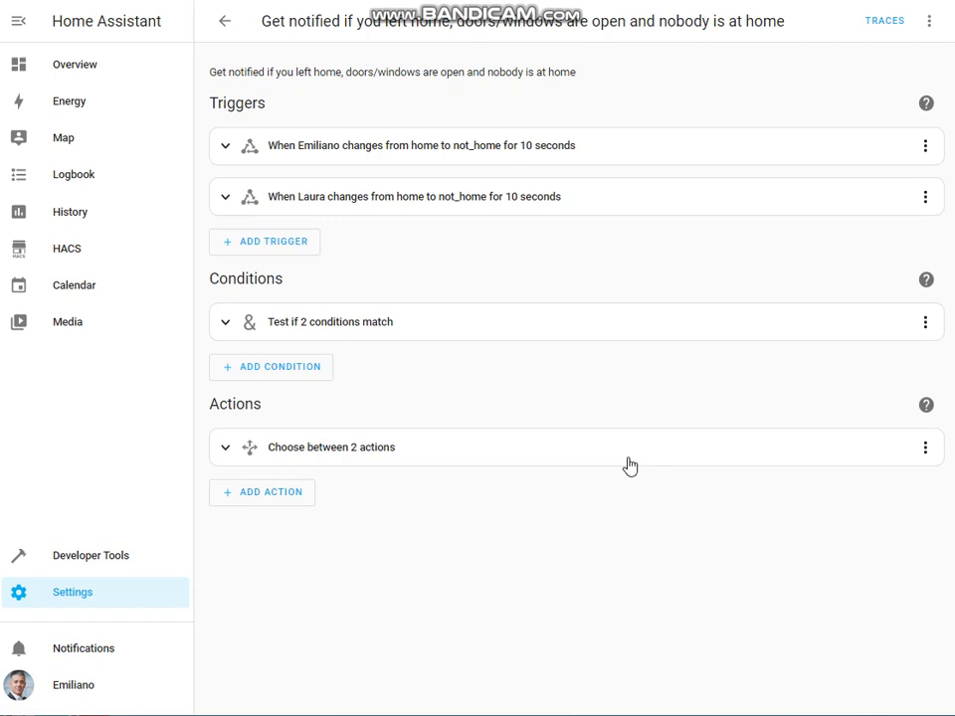
# - Show the saved automation's complete configuration as YAML
pyautogui.click(931, 30)
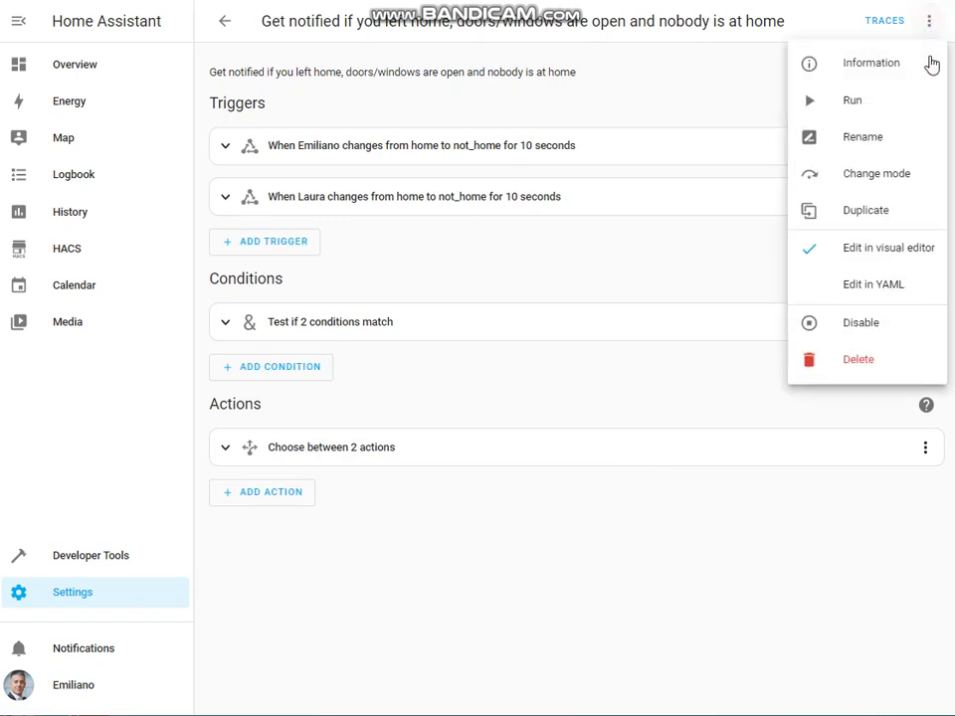
pyautogui.click(875, 288)
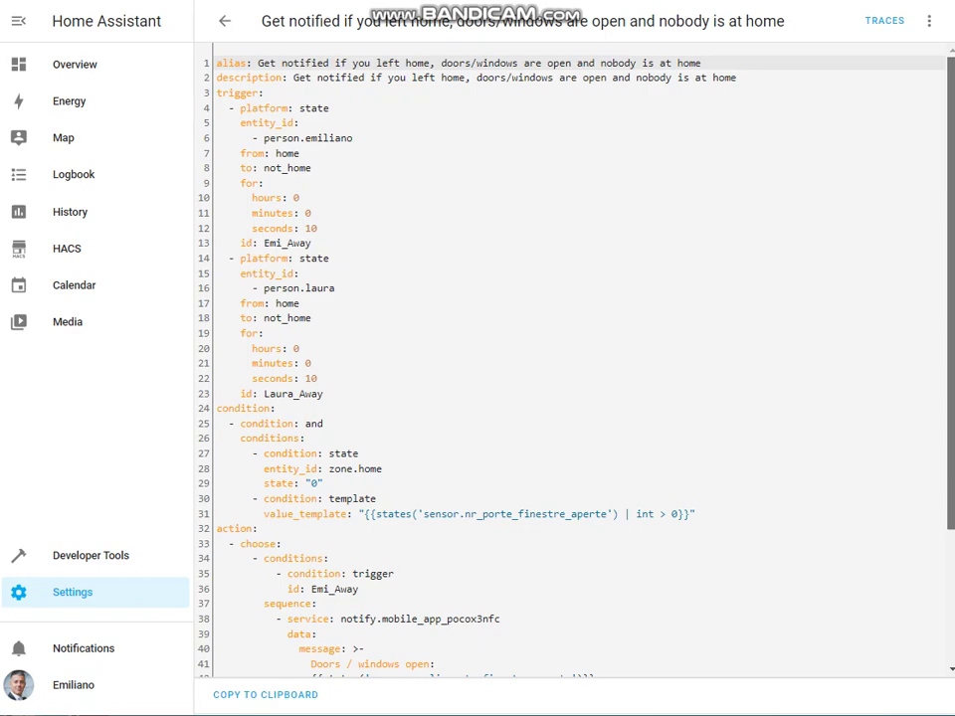
# - Review the rest of the automation's YAML, from its triggers through the conditions and notification actions to the mode
pyautogui.scroll(-2, 571, 358)
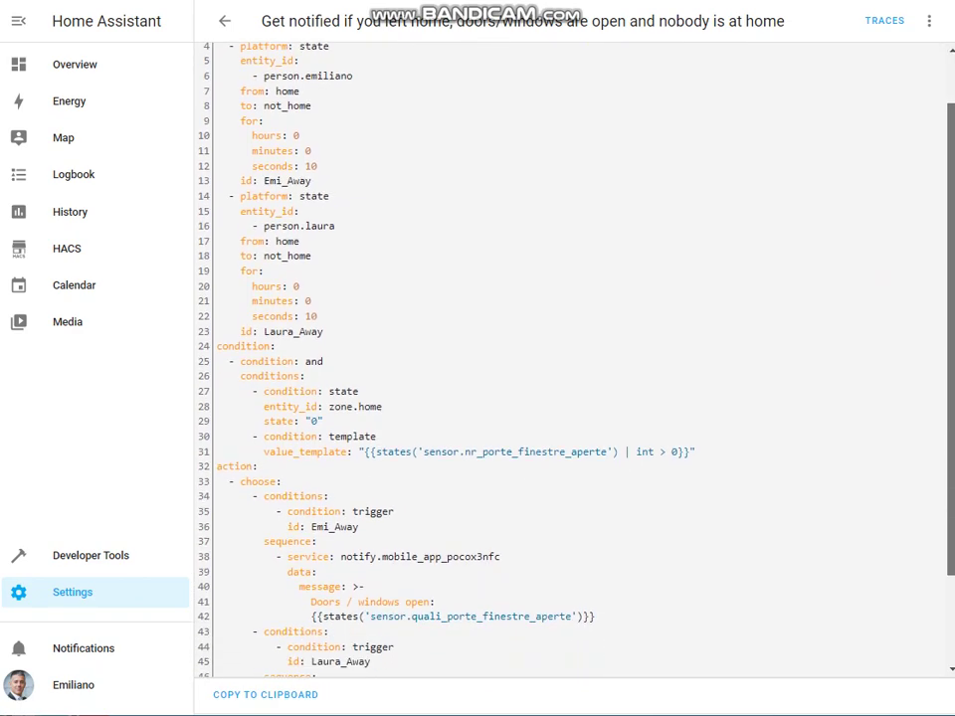
pyautogui.scroll(-3, 572, 358)
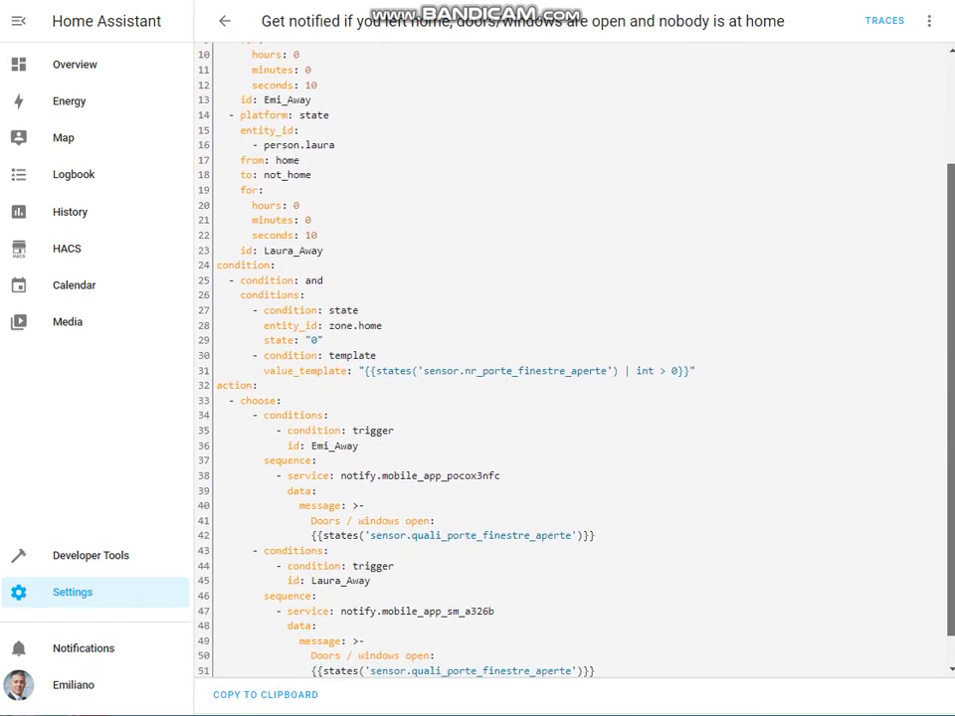
pyautogui.scroll(-1, 572, 358)
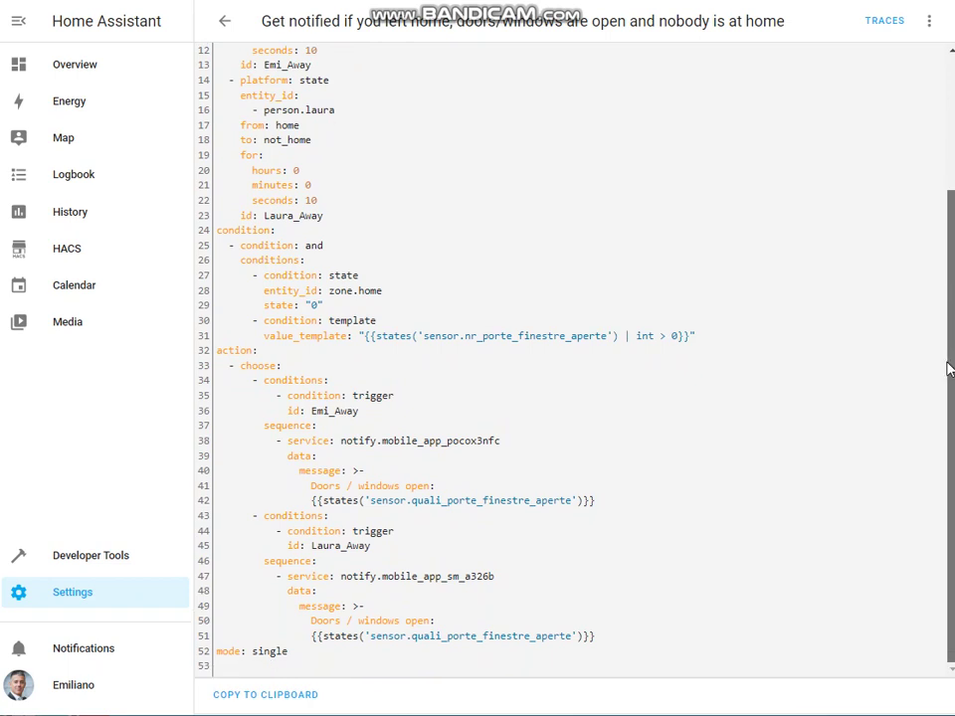
# - Run Home Assistant's basic validation check on the YAML configuration from the Developer Tools, without restarting
pyautogui.click(114, 566)
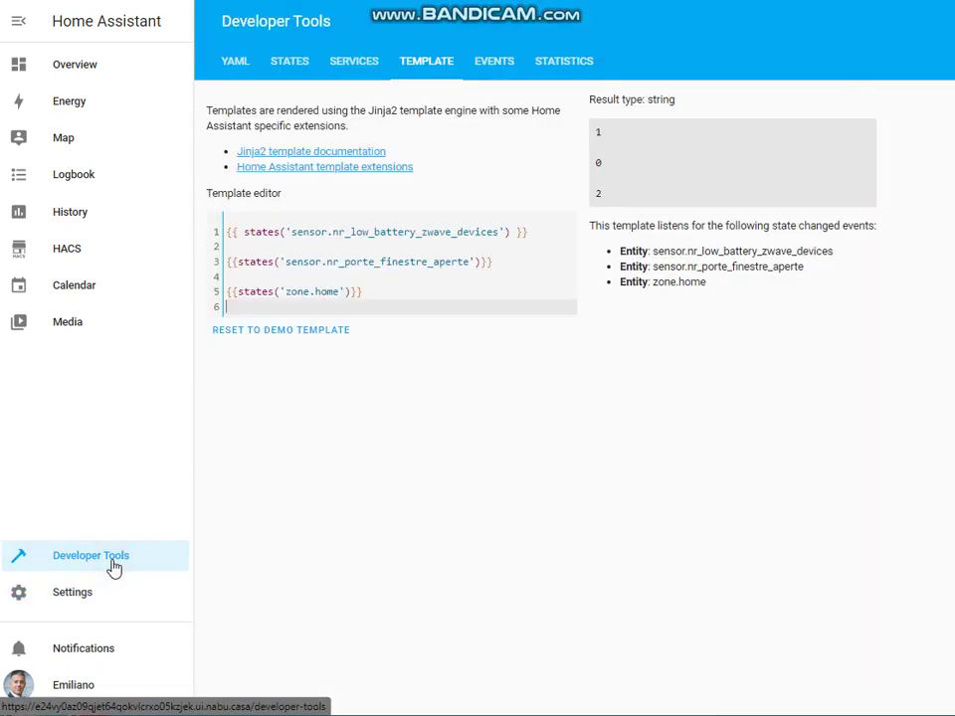
pyautogui.click(230, 67)
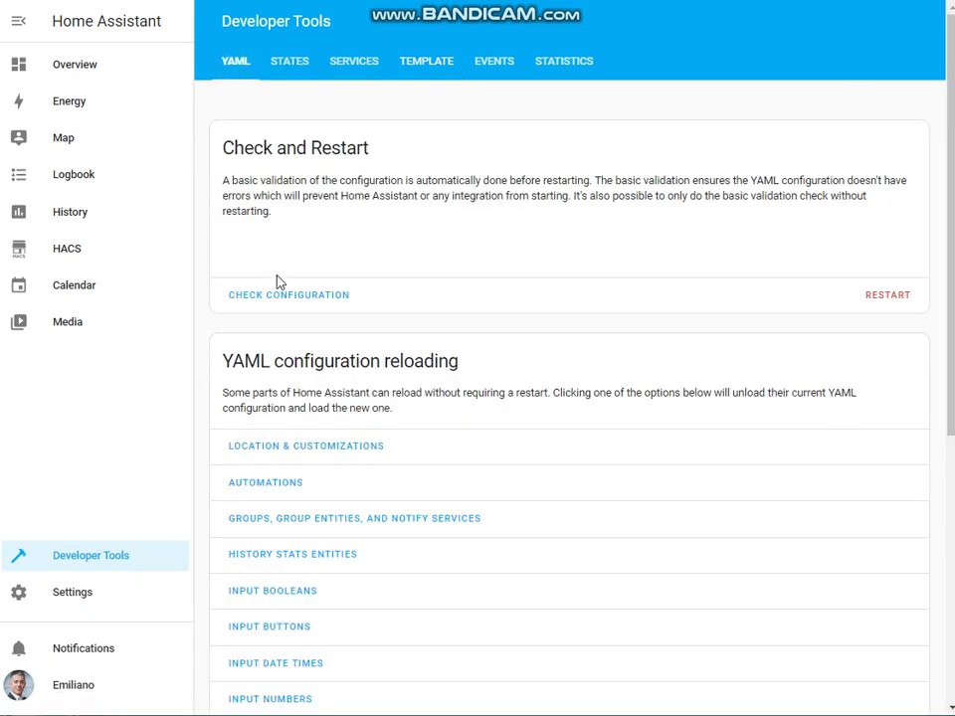
pyautogui.click(284, 312)
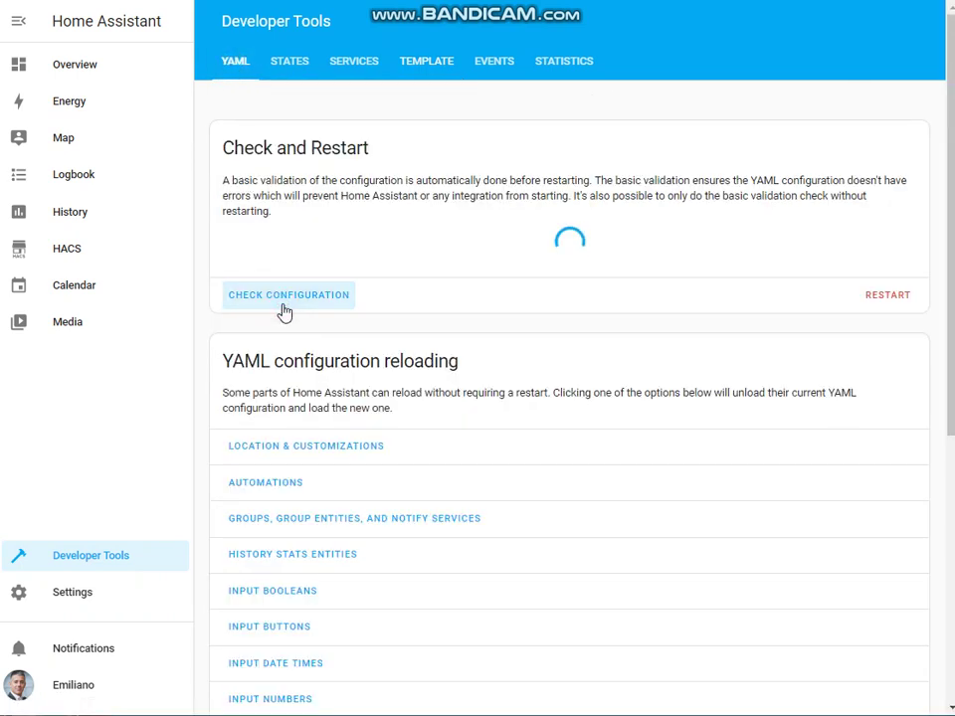